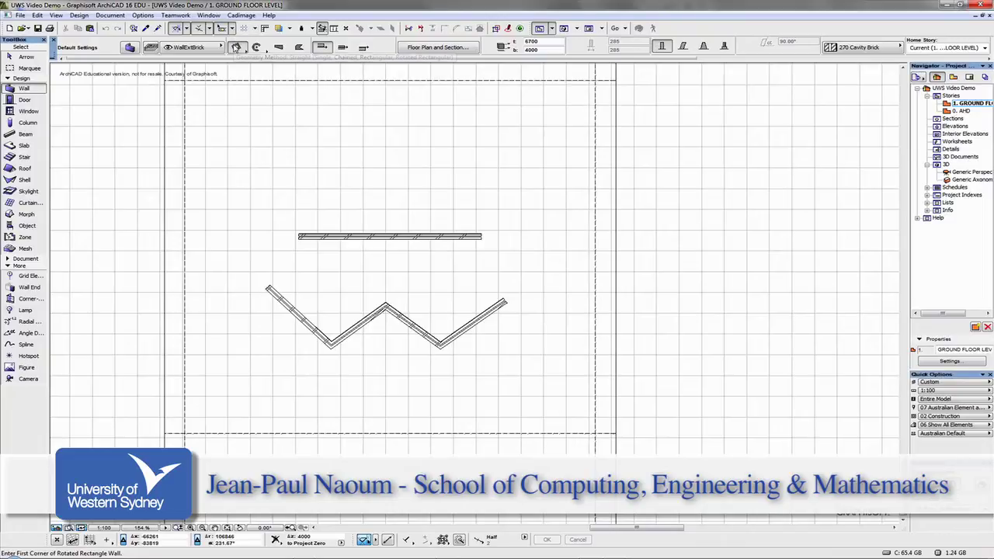
# Step: Open the wall Geometry Method choices in the Info Box beside the existing walls
pyautogui.click(235, 47)
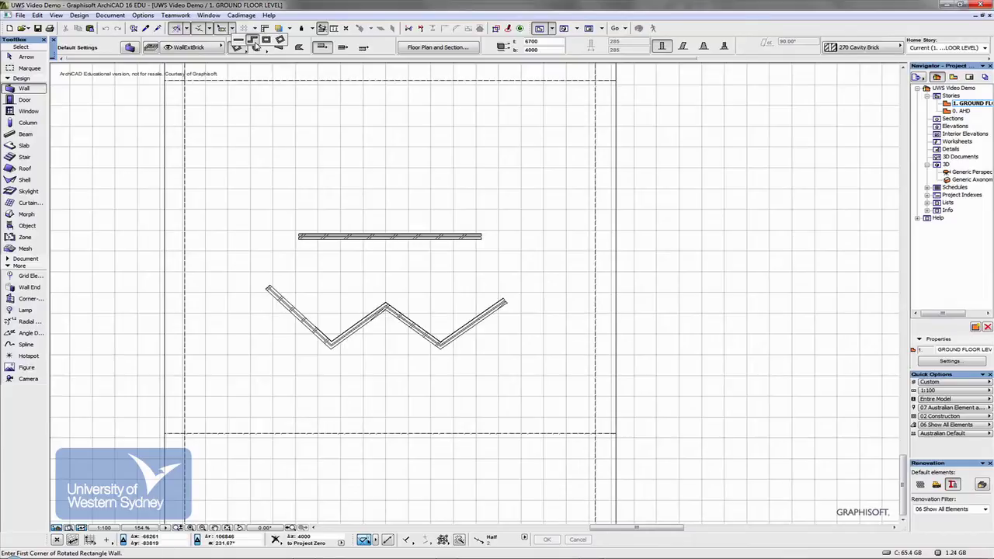
# Step: Draw a closed polyline wall outline with 5578 and 2915 segments right of the zigzag wall
pyautogui.click(255, 43)
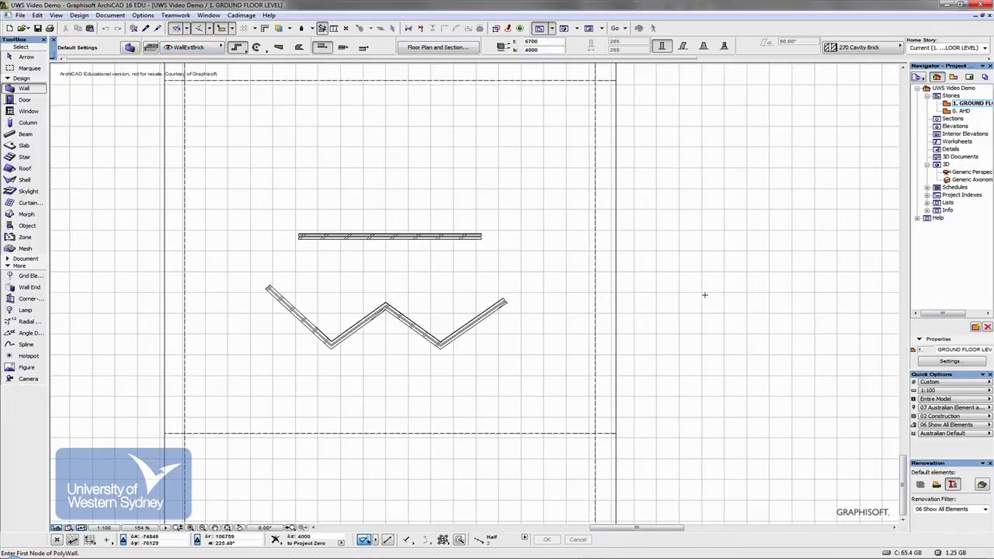
pyautogui.moveTo(704, 293); pyautogui.dragTo(538, 265, button='middle')
pyautogui.click(528, 265)
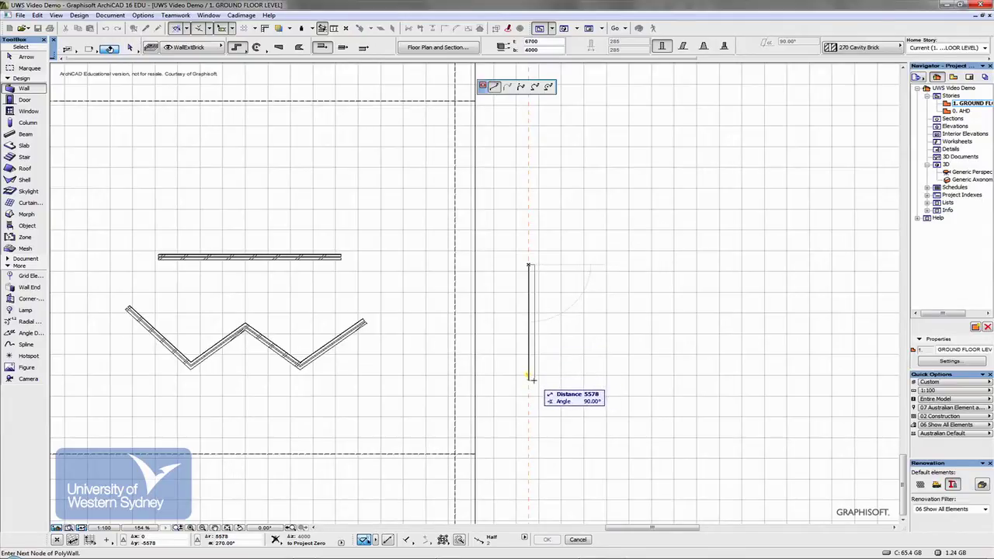
pyautogui.click(528, 378)
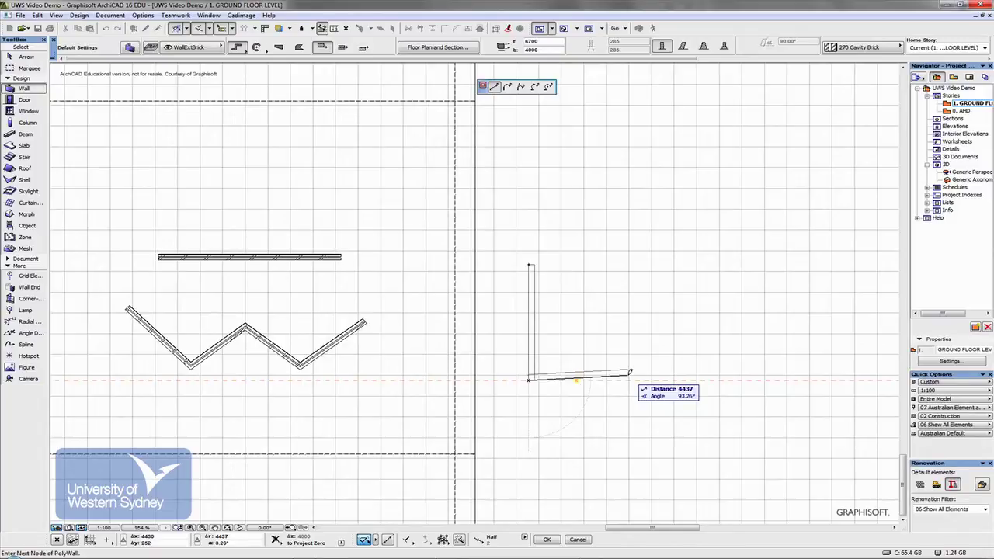
pyautogui.click(630, 378)
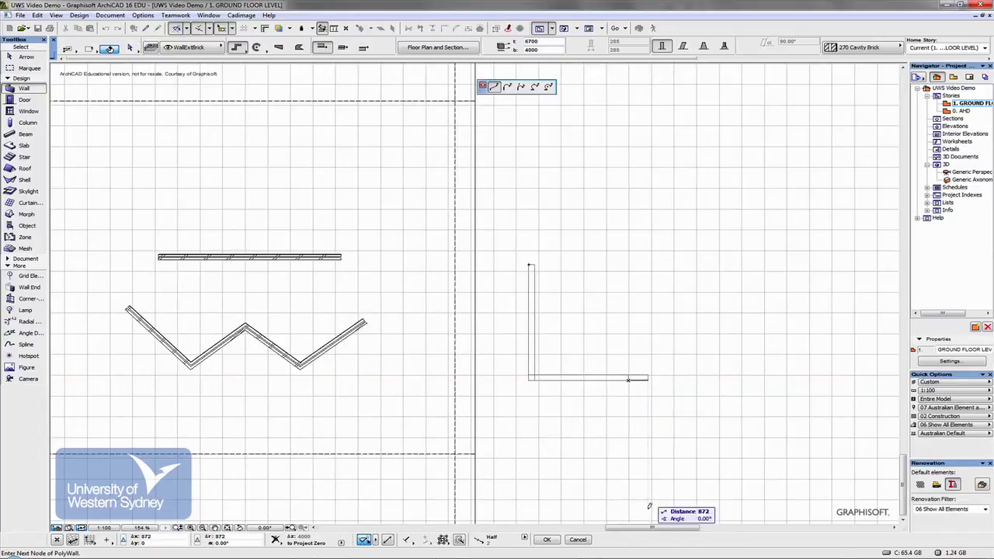
pyautogui.click(628, 440)
pyautogui.click(790, 412)
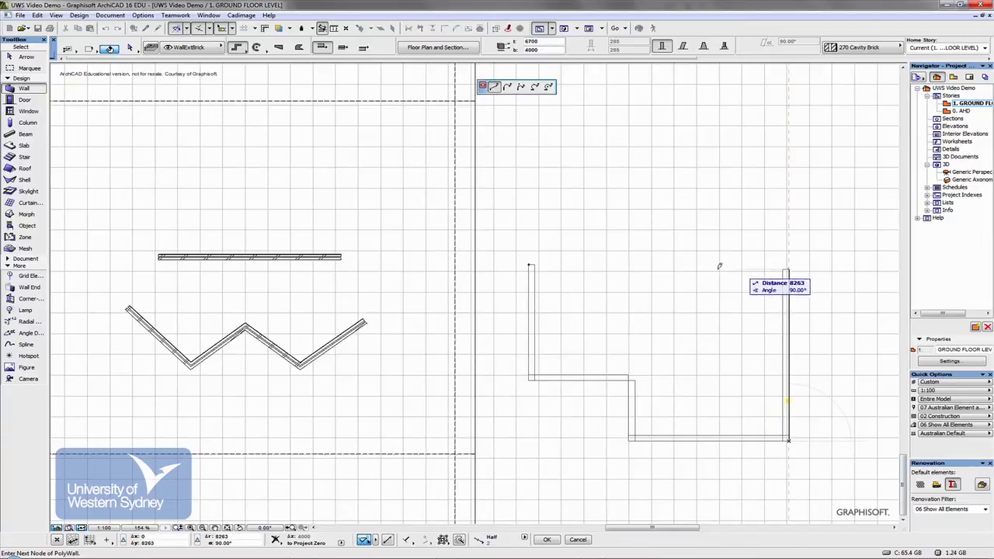
pyautogui.click(786, 267)
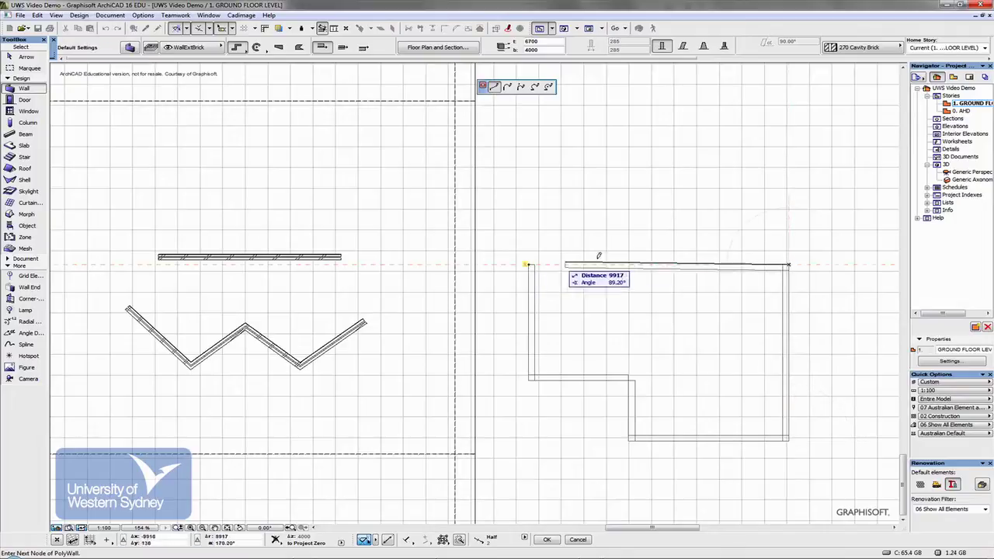
pyautogui.click(530, 263)
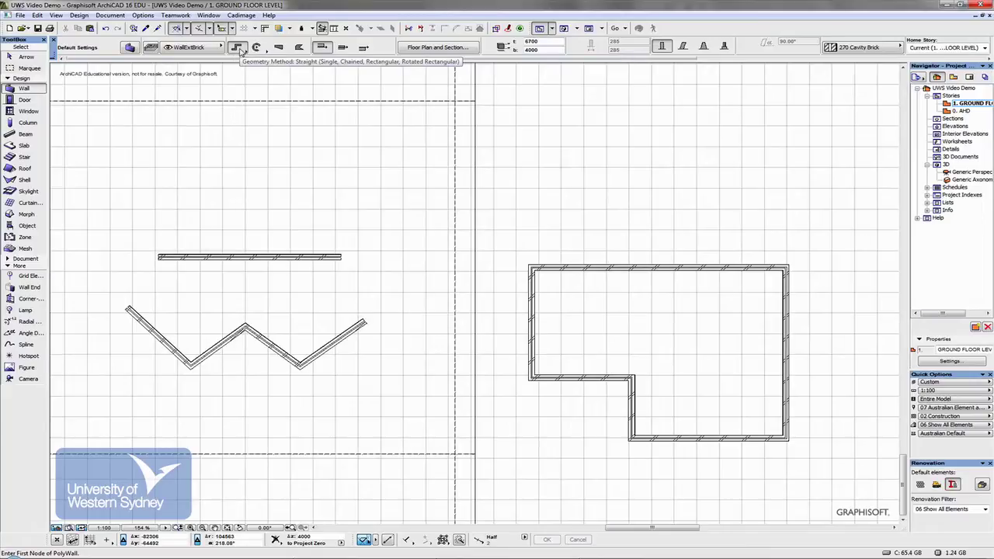
pyautogui.keyDown('shift'); pyautogui.click(638, 264); pyautogui.keyUp('shift')
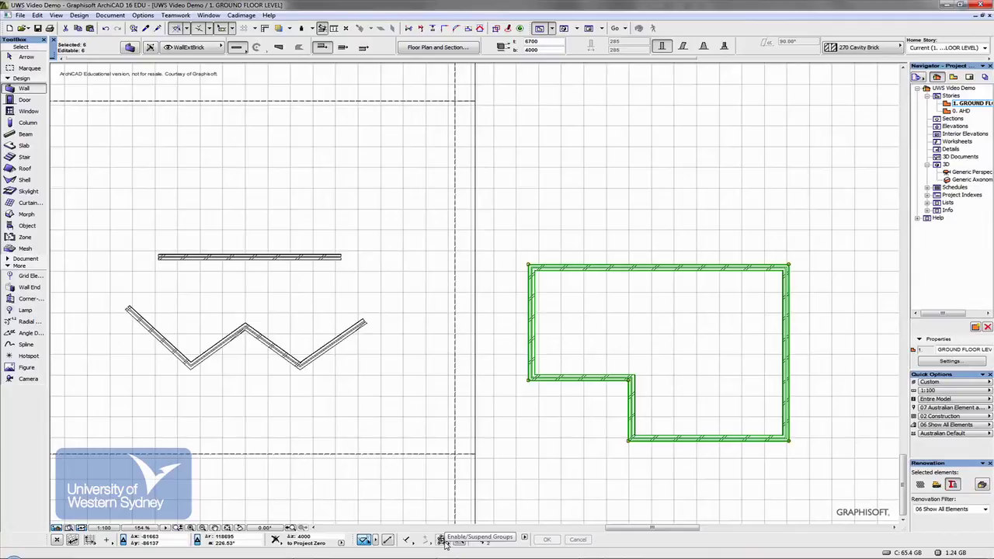
pyautogui.click(446, 543)
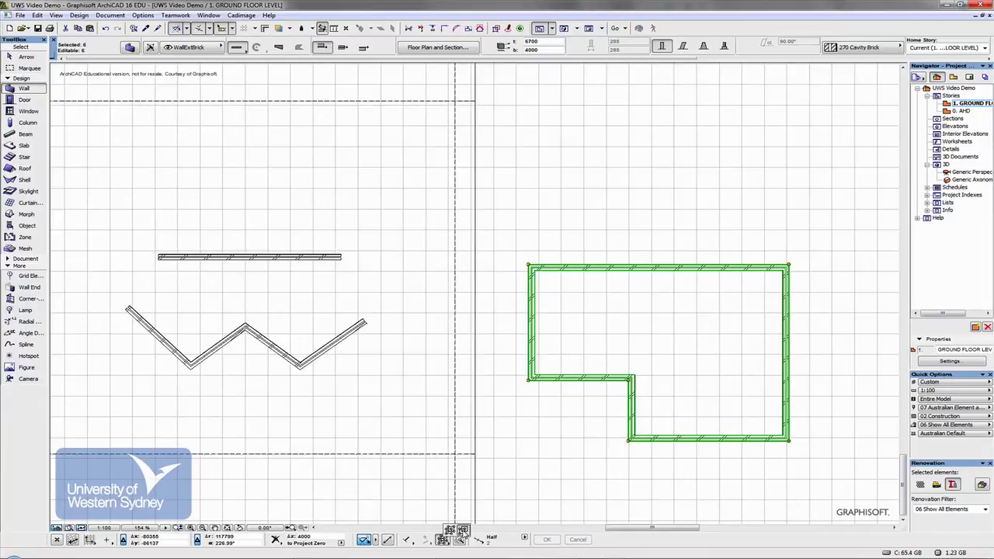
pyautogui.click(462, 531)
pyautogui.press('Escape')
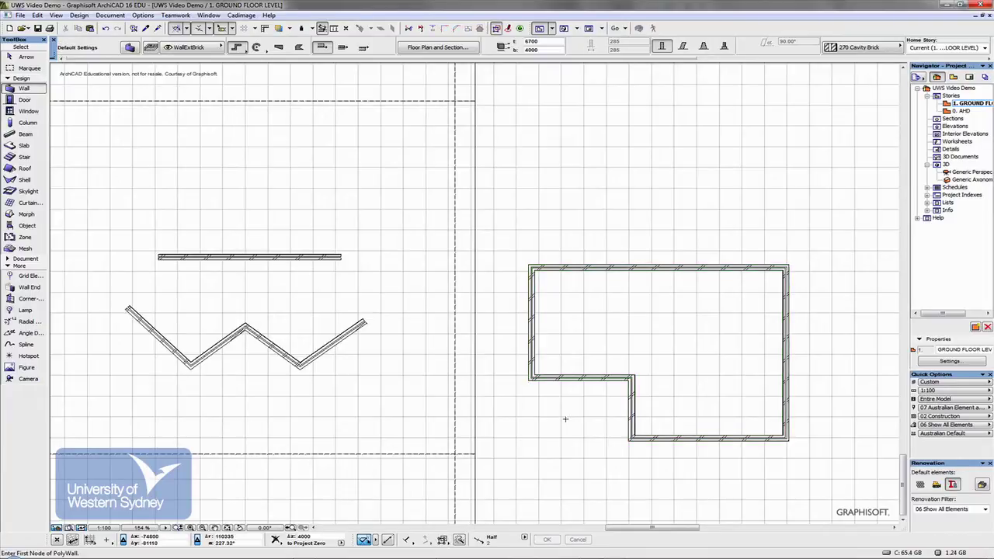
pyautogui.keyDown('shift'); pyautogui.click(582, 378); pyautogui.keyUp('shift')
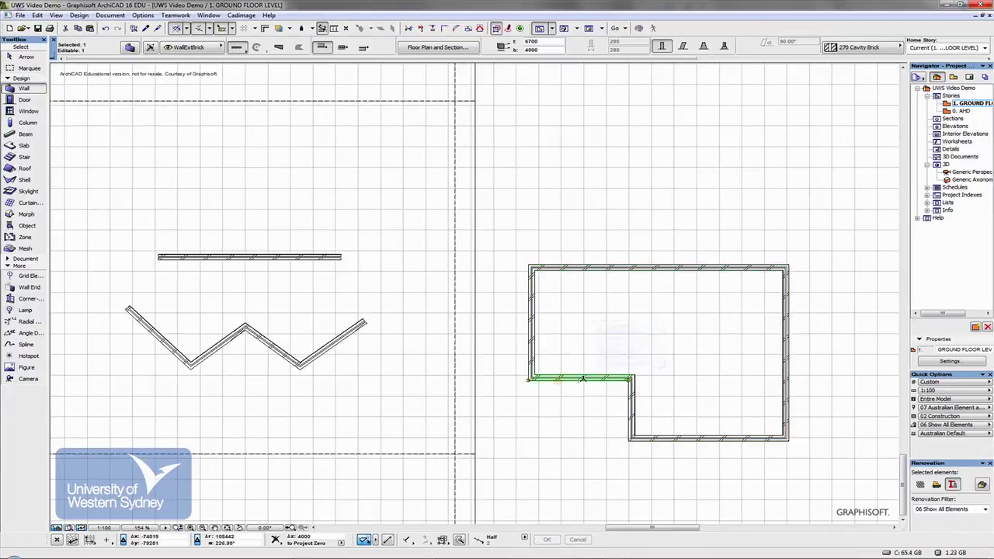
pyautogui.press('Escape')
pyautogui.keyDown('shift'); pyautogui.click(631, 410); pyautogui.keyUp('shift')
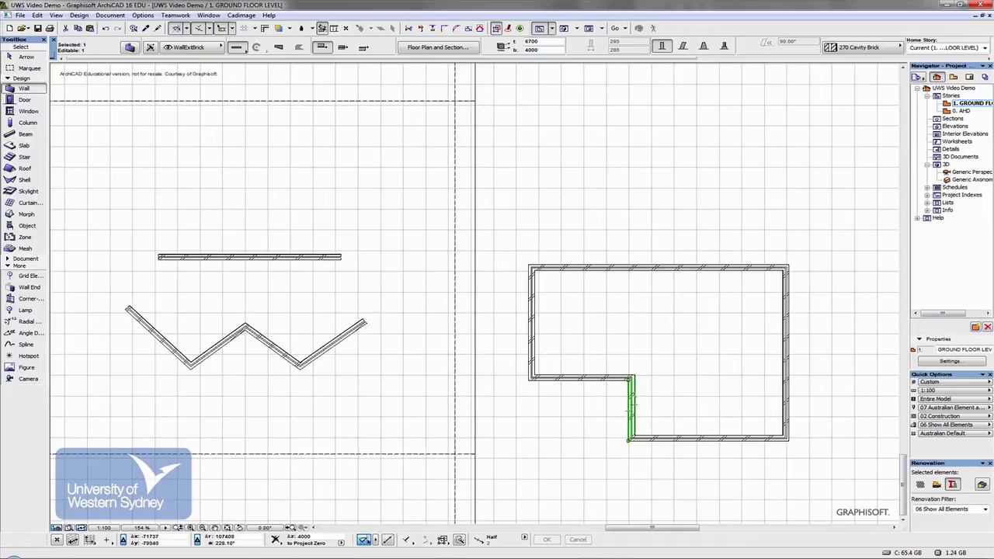
pyautogui.press('Escape')
pyautogui.keyDown('shift'); pyautogui.click(666, 440); pyautogui.keyUp('shift')
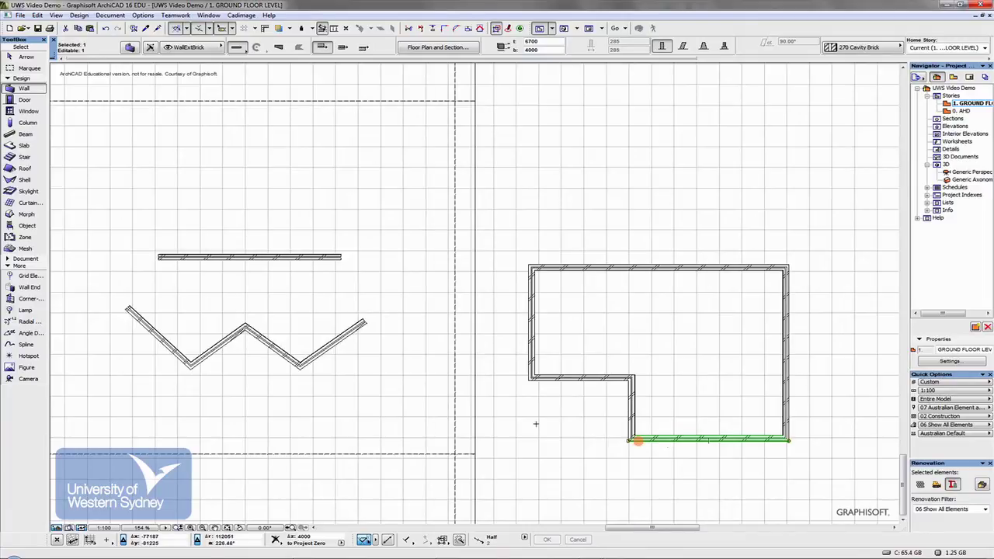
pyautogui.press('Escape')
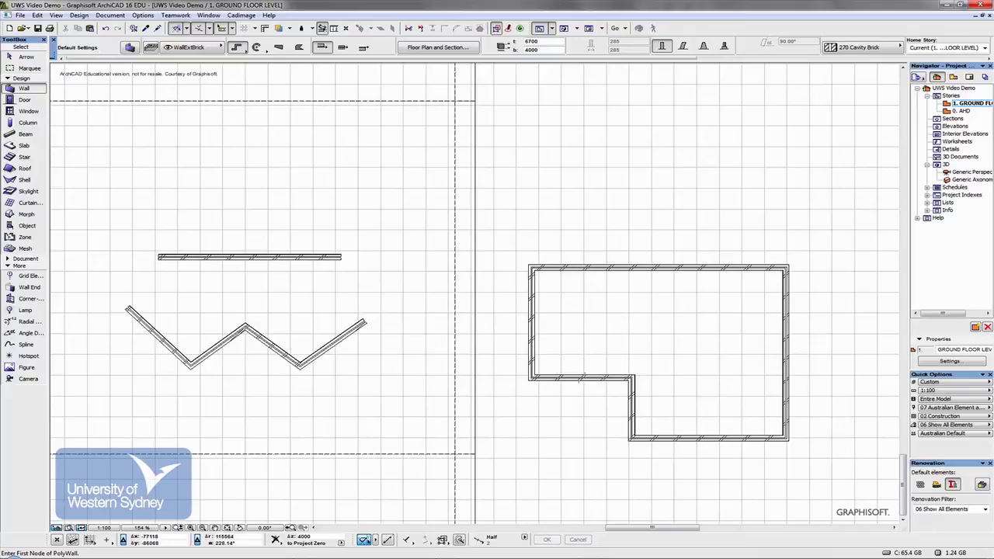
pyautogui.click(442, 540)
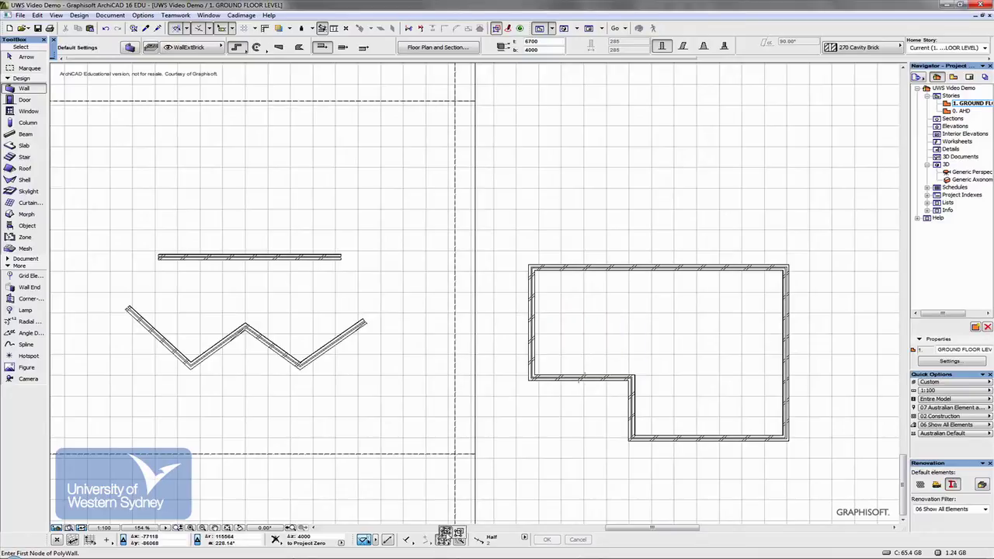
pyautogui.keyDown('shift'); pyautogui.click(574, 384); pyautogui.keyUp('shift')
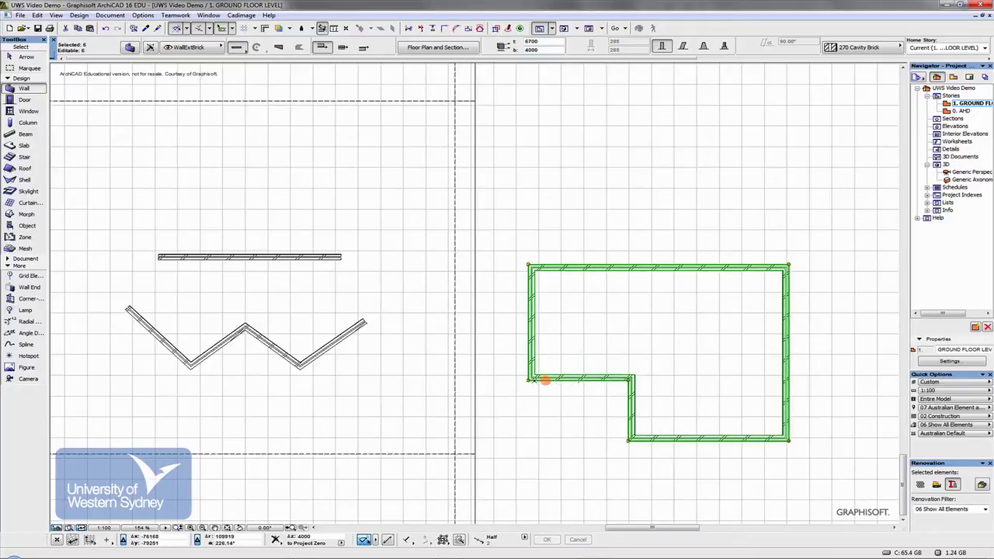
pyautogui.scroll(8, 546, 380)
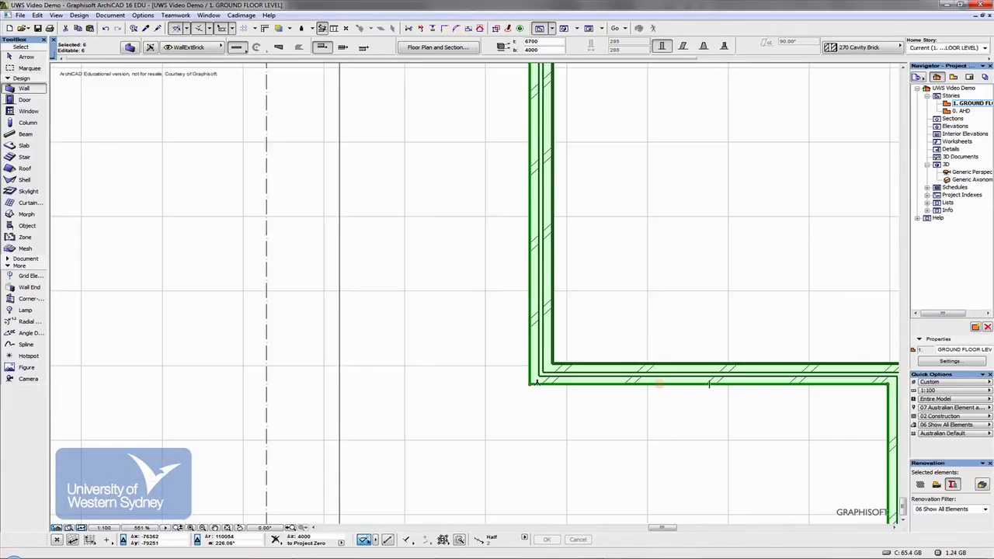
pyautogui.scroll(-4, 528, 379)
pyautogui.scroll(-2, 536, 382)
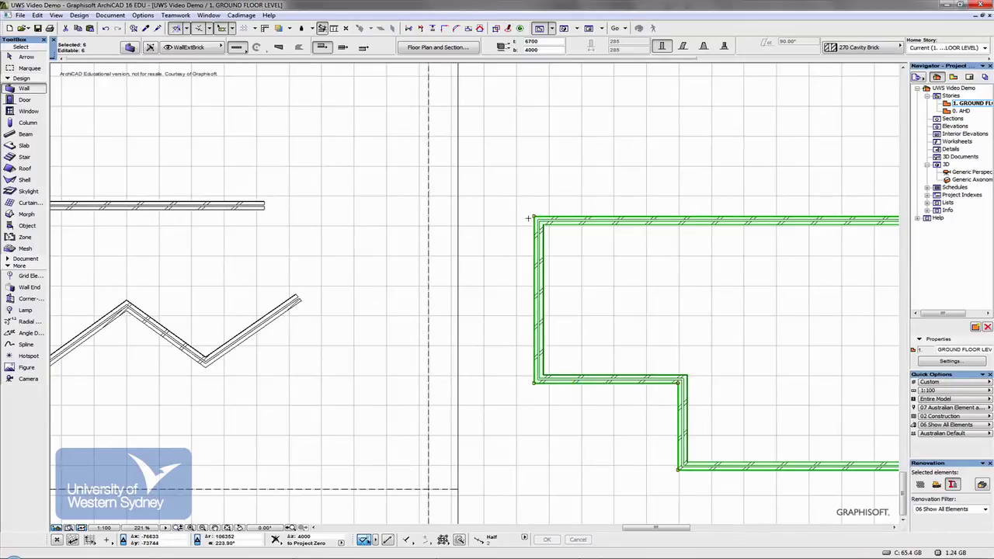
pyautogui.scroll(-3, 552, 228)
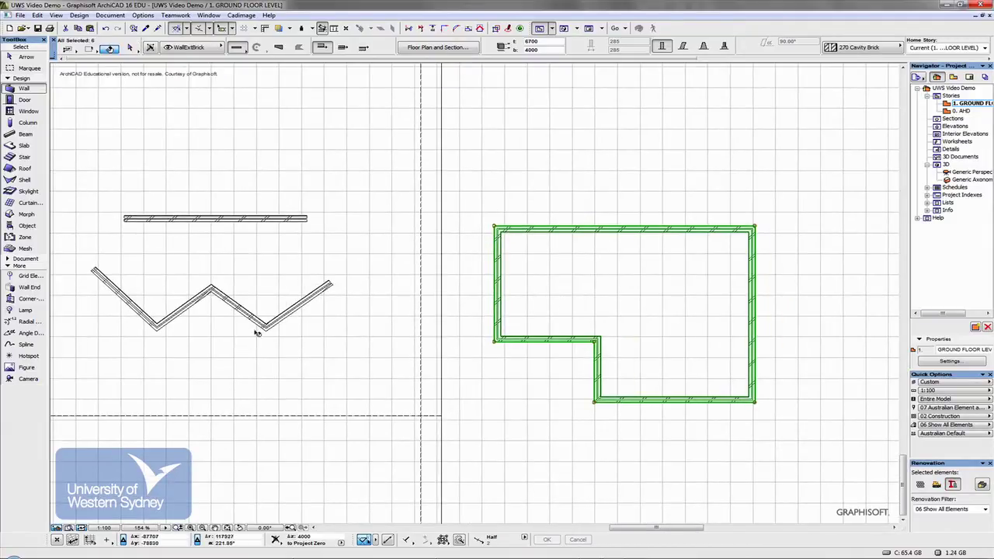
pyautogui.keyDown('shift'); pyautogui.click(280, 322); pyautogui.keyUp('shift')
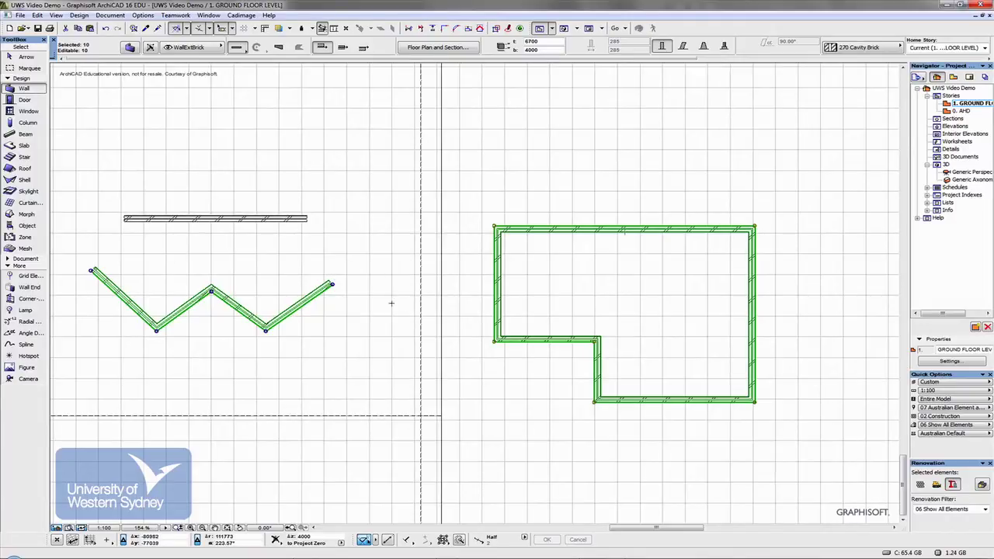
pyautogui.press('Escape')
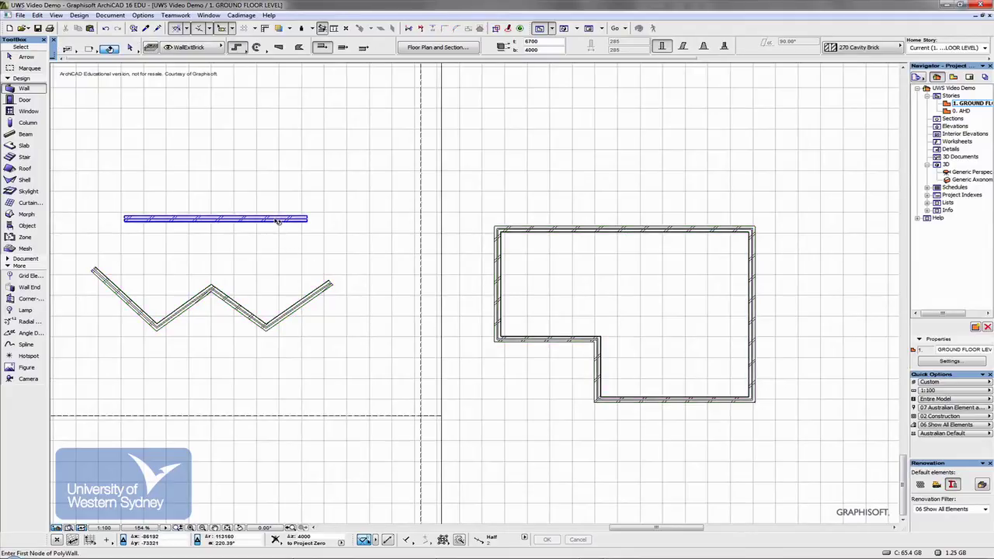
pyautogui.keyDown('shift'); pyautogui.click(278, 221); pyautogui.keyUp('shift')
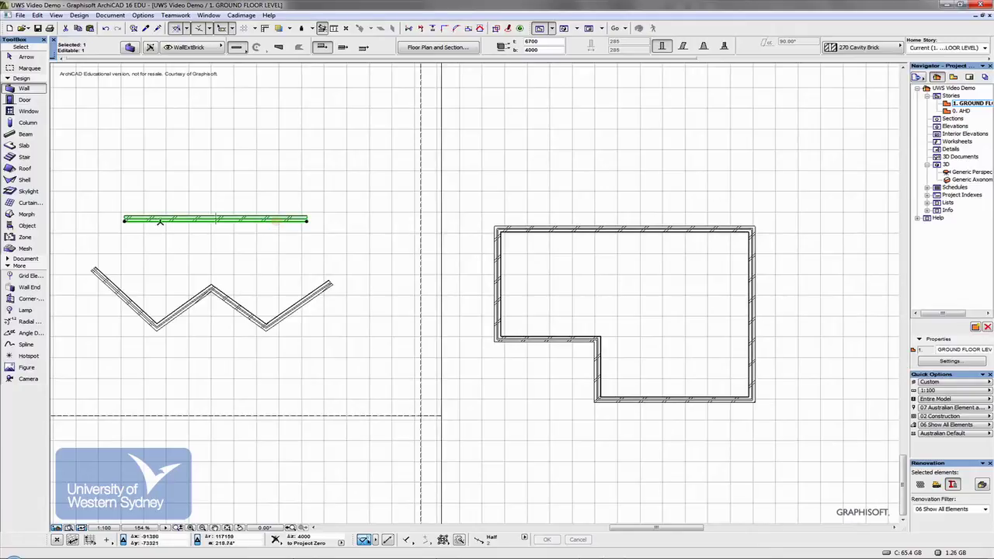
pyautogui.press('shift')
pyautogui.keyDown('shift'); pyautogui.click(187, 313); pyautogui.keyUp('shift')
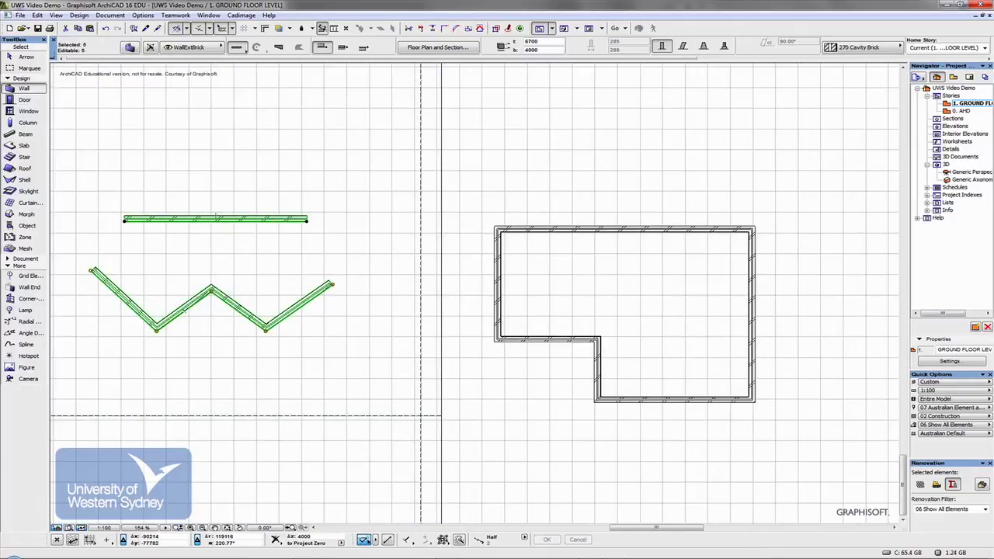
pyautogui.keyDown('shift'); pyautogui.click(520, 341); pyautogui.keyUp('shift')
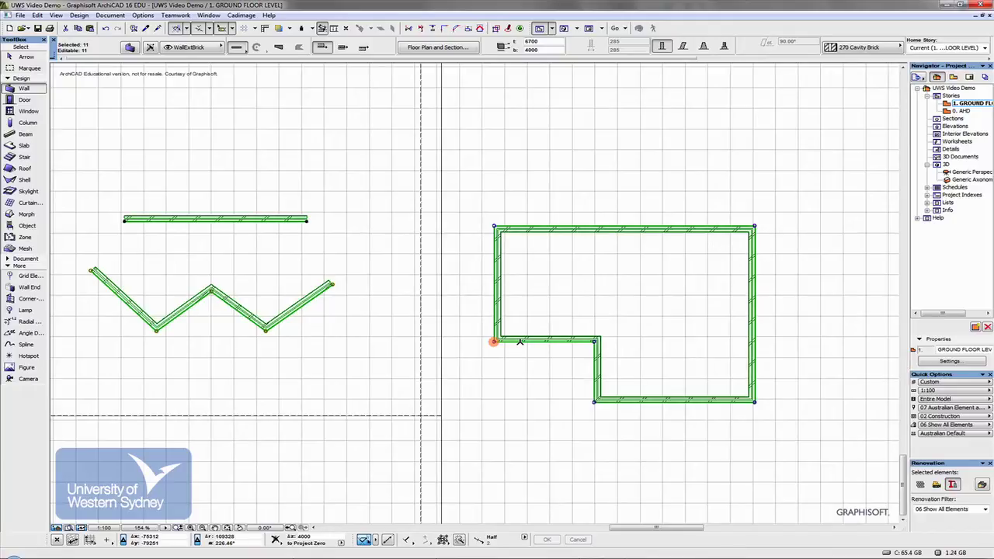
# Step: Deselect everything and toggle Suspend Groups from the Edit > Grouping menu
pyautogui.press('Escape')
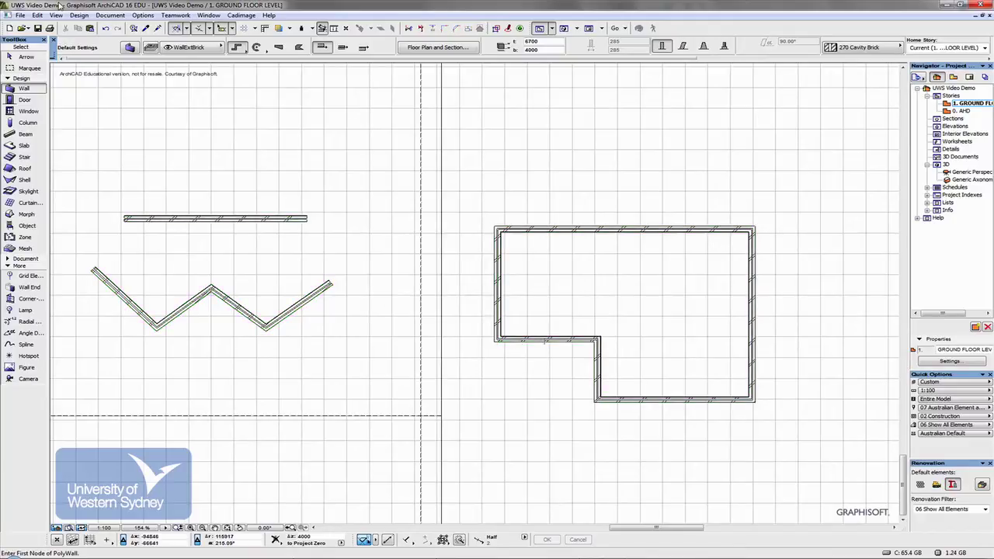
pyautogui.click(37, 15)
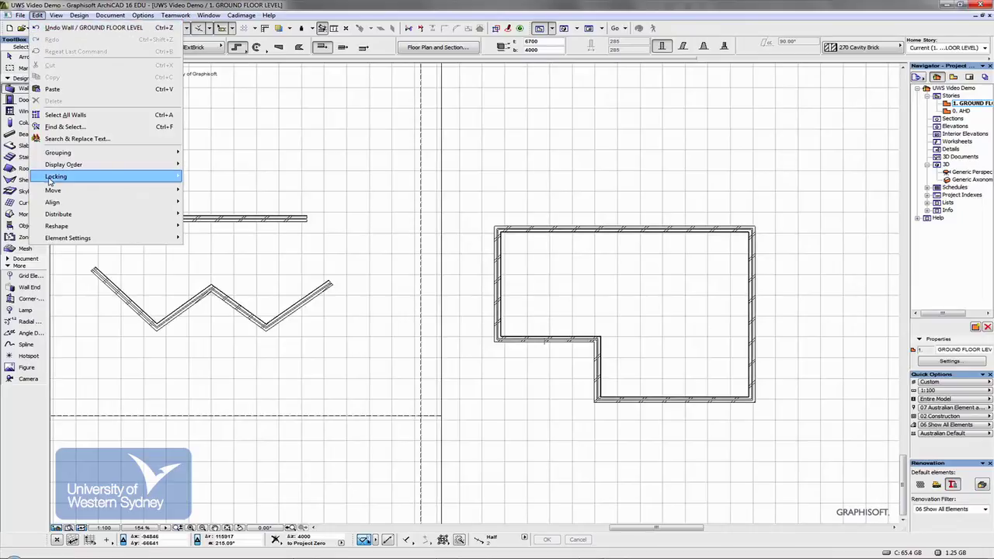
pyautogui.moveTo(59, 156)
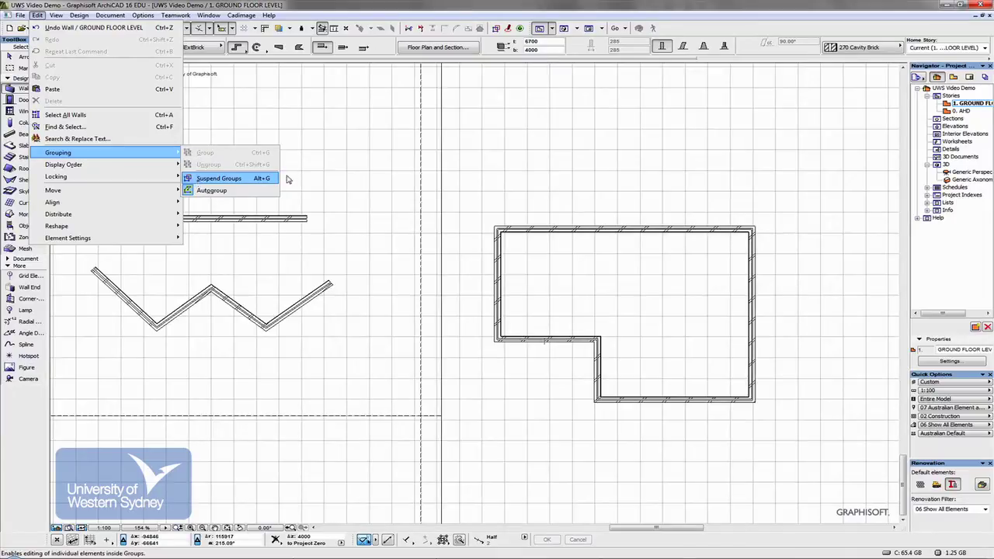
pyautogui.click(581, 145)
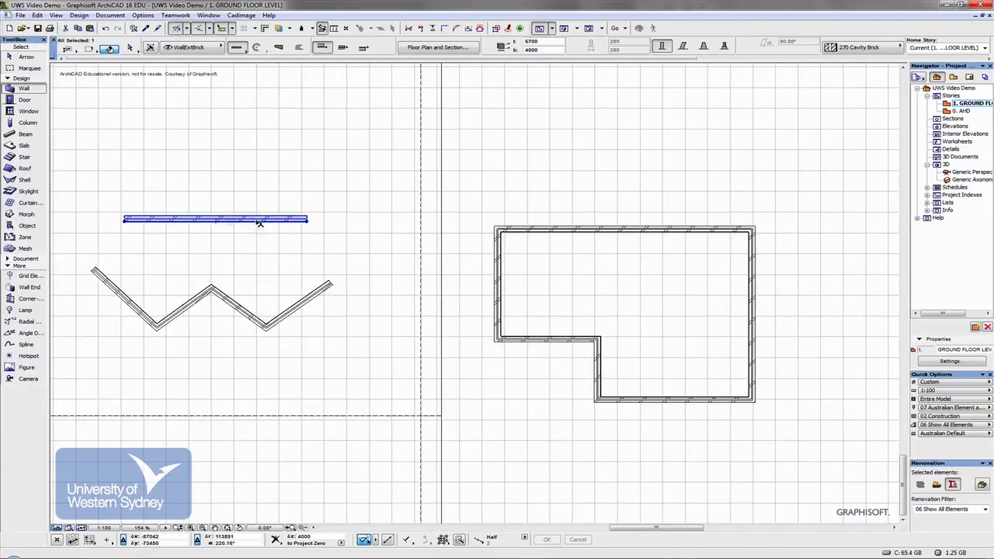
# Step: Select the straight, zigzag and L-shaped walls and group all eleven with Edit > Grouping > Group
pyautogui.keyDown('shift'); pyautogui.click(259, 219); pyautogui.keyUp('shift')
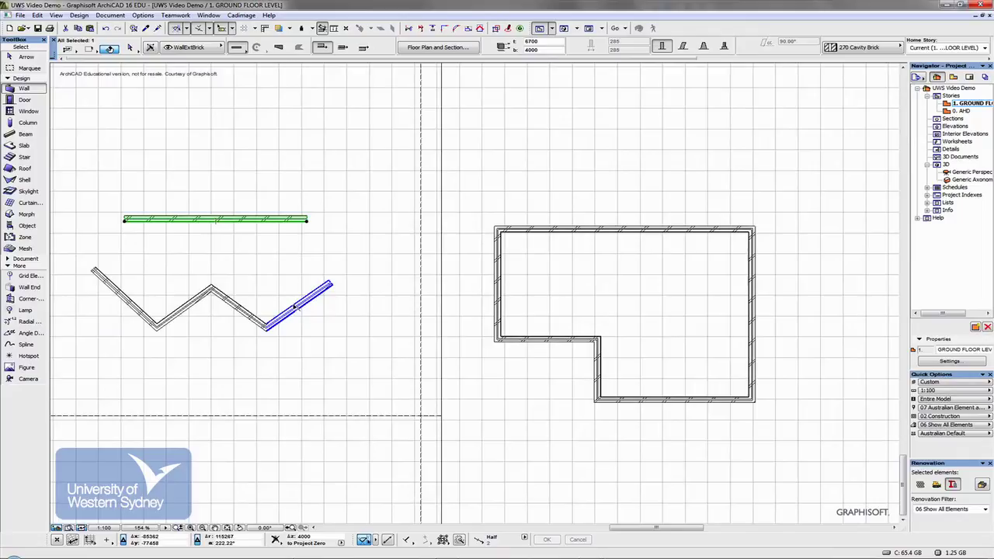
pyautogui.keyDown('shift'); pyautogui.click(295, 308); pyautogui.keyUp('shift')
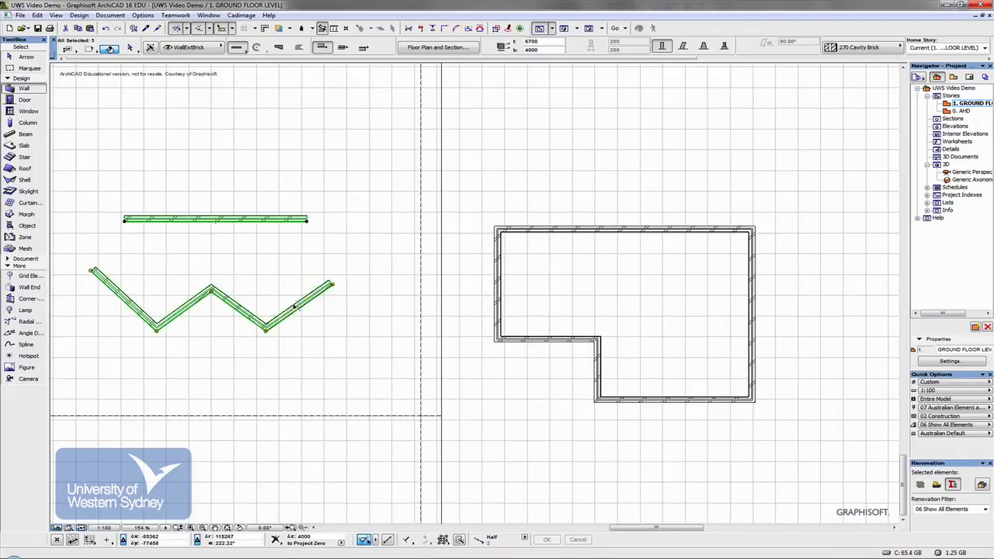
pyautogui.keyDown('shift'); pyautogui.click(518, 231); pyautogui.keyUp('shift')
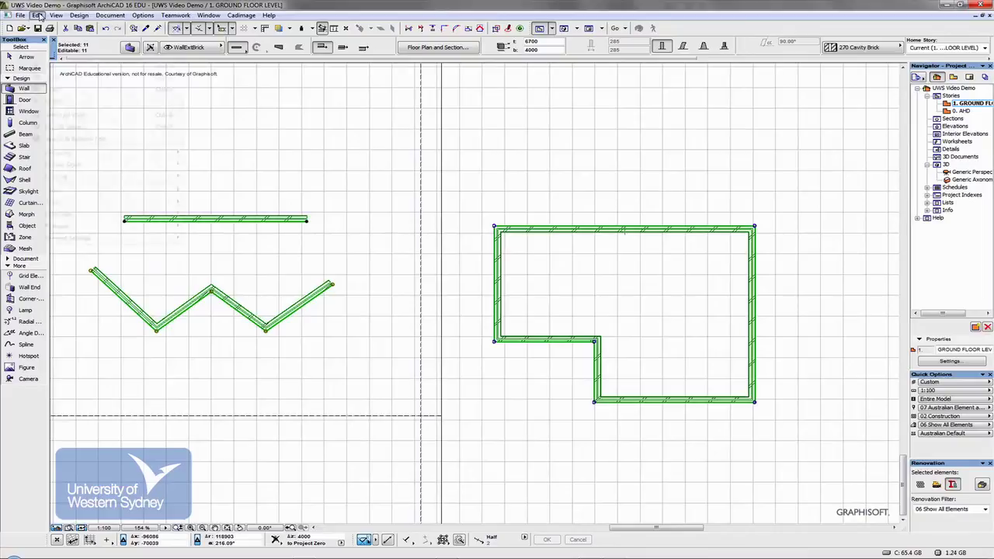
pyautogui.click(38, 15)
pyautogui.moveTo(132, 154)
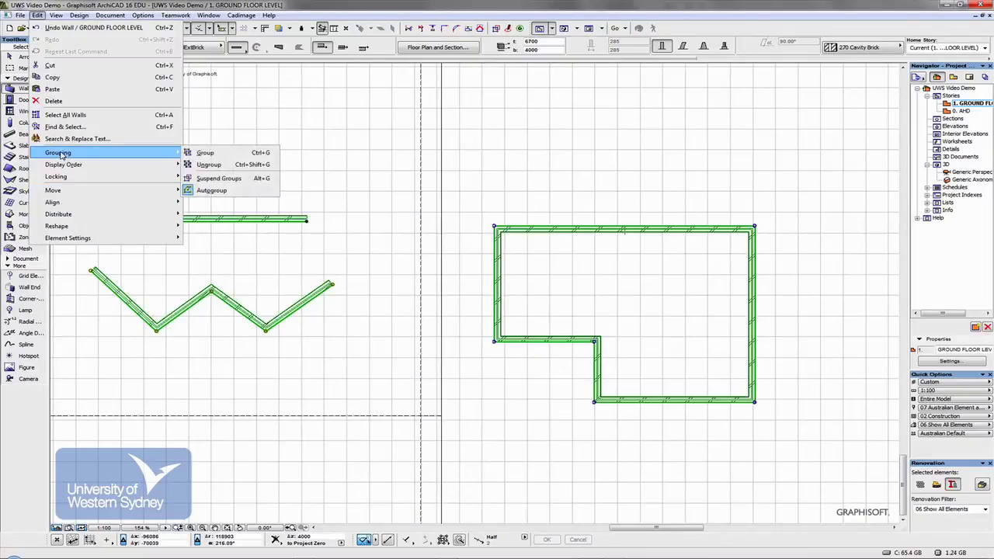
pyautogui.click(204, 153)
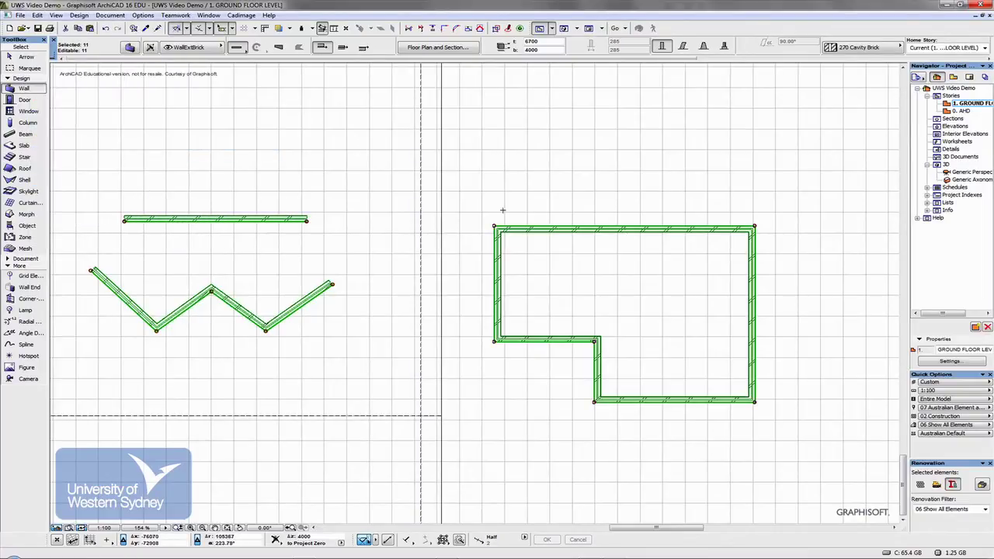
pyautogui.press('Escape')
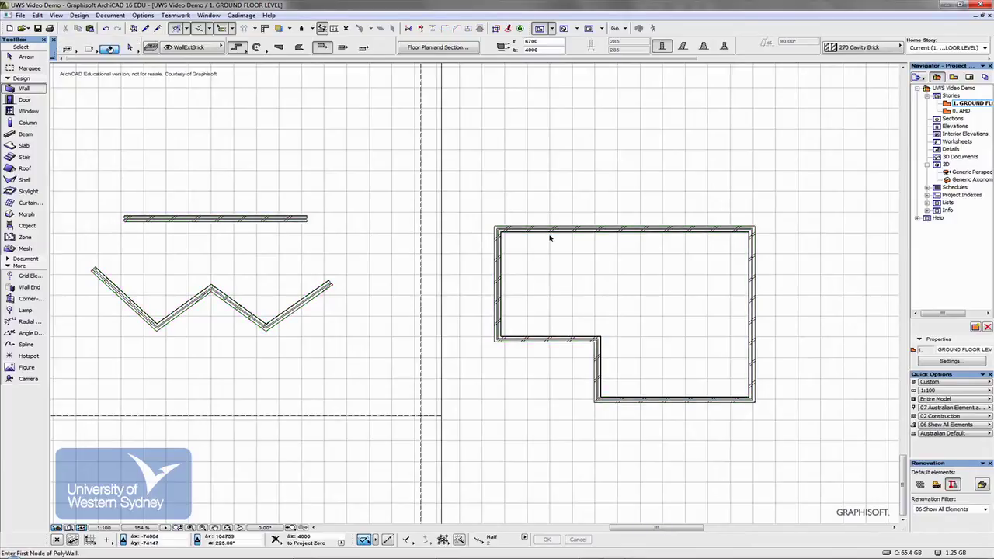
# Step: Confirm the walls select as one group, then suspend groups and delete the inner L-shape wall
pyautogui.click(259, 222)
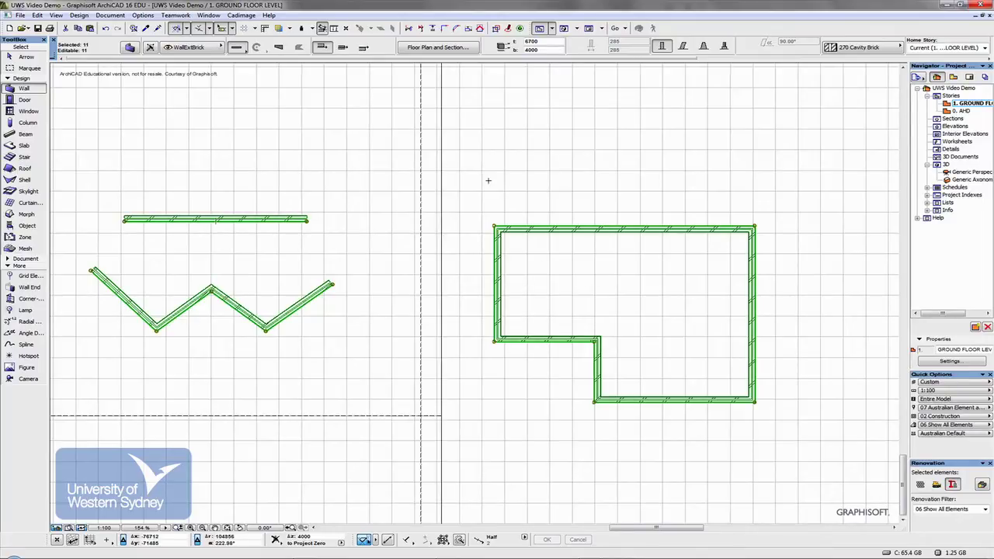
pyautogui.press('Escape')
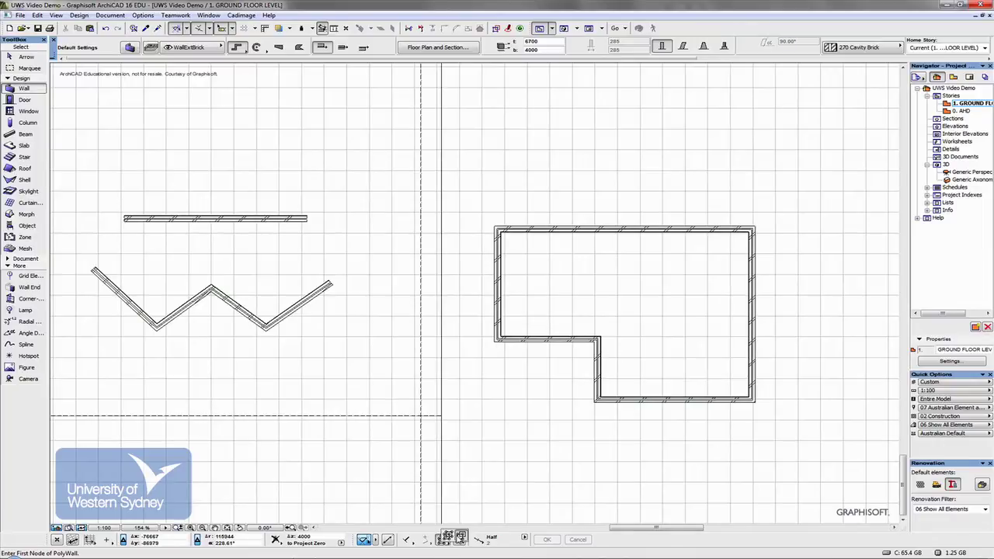
pyautogui.click(461, 537)
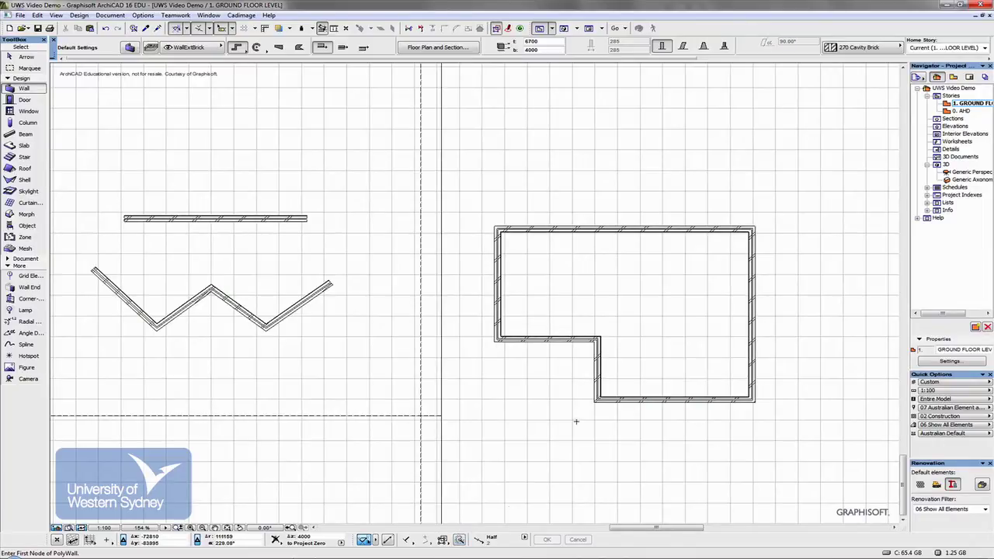
pyautogui.click(542, 341)
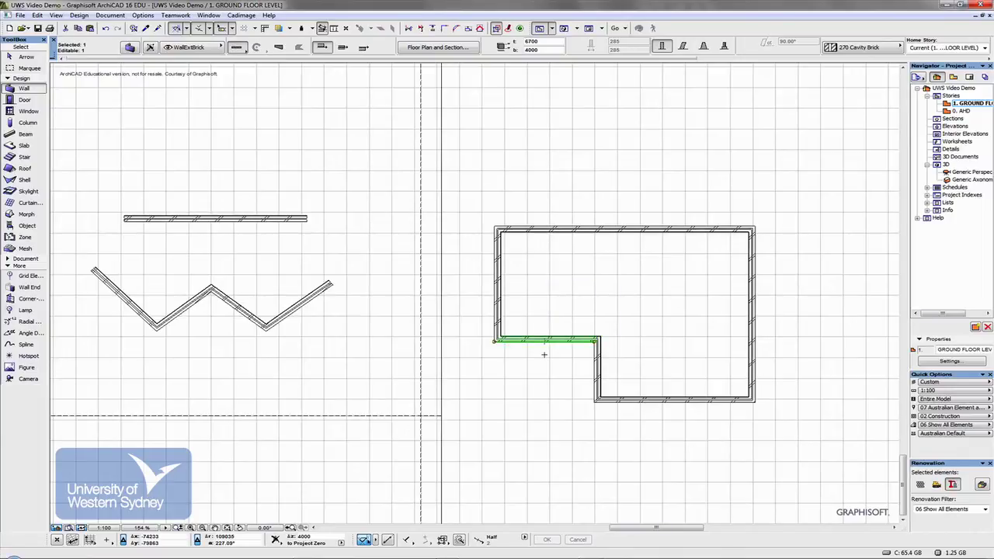
pyautogui.press('Delete')
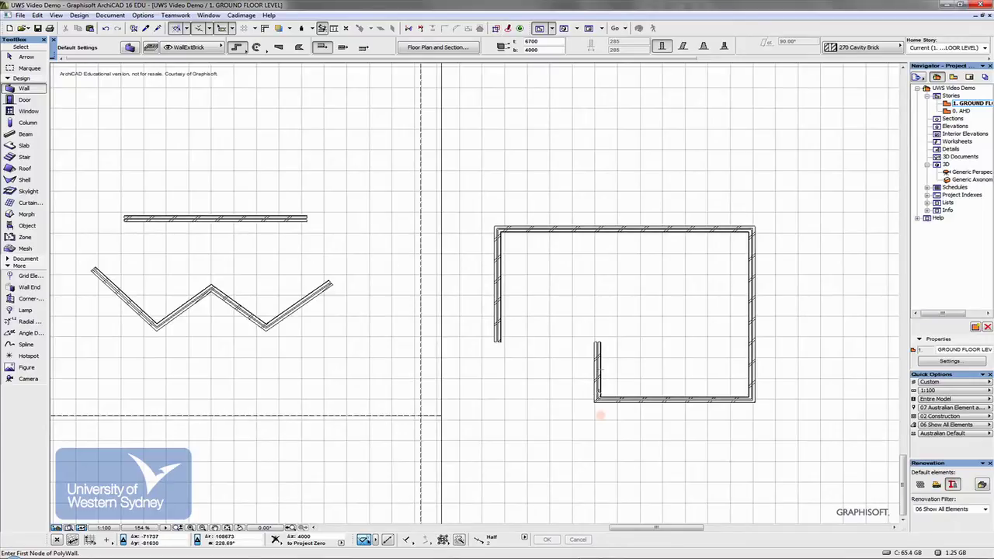
# Step: Test selection with Ctrl+A and Escape, then operate the group suspension controls again
pyautogui.hotkey('ctrl', 'a')
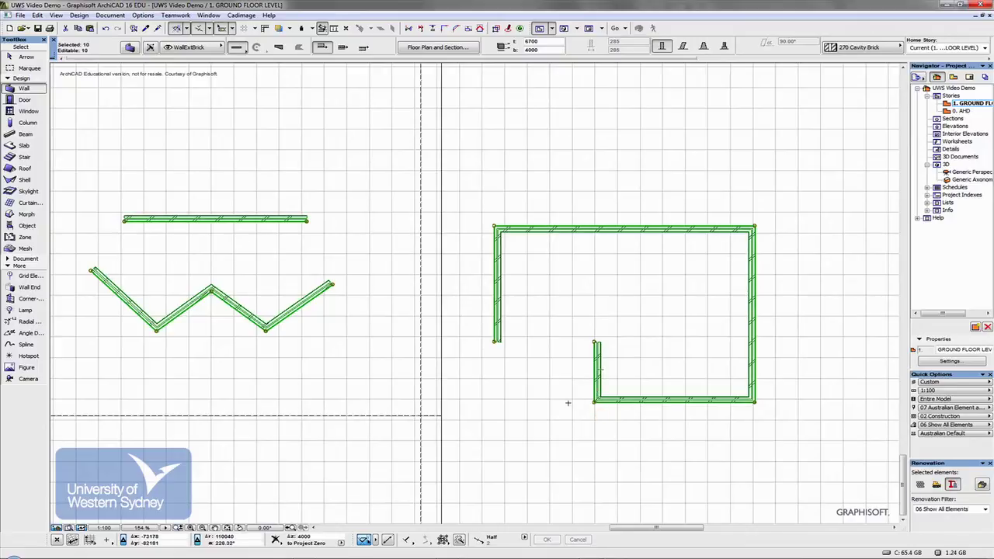
pyautogui.press('Escape')
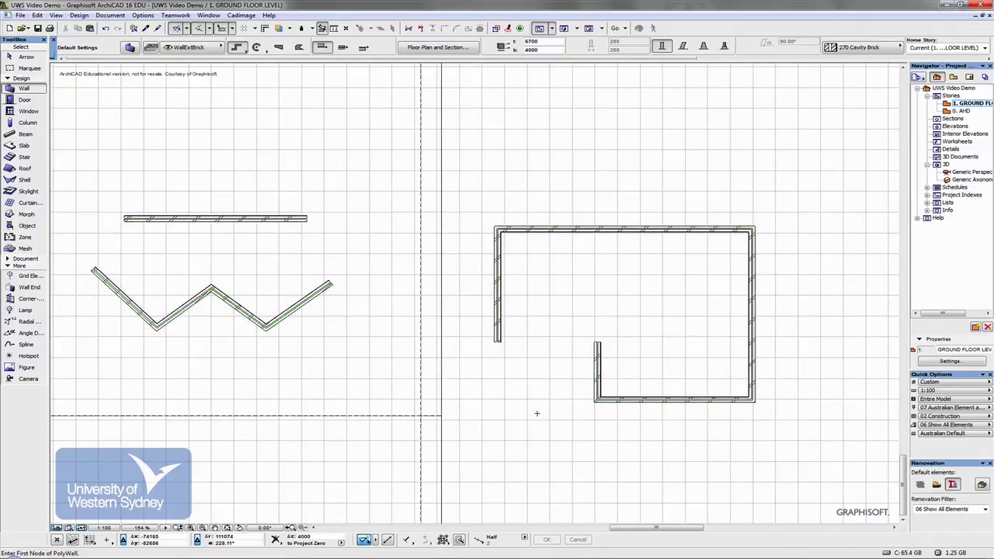
pyautogui.click(444, 540)
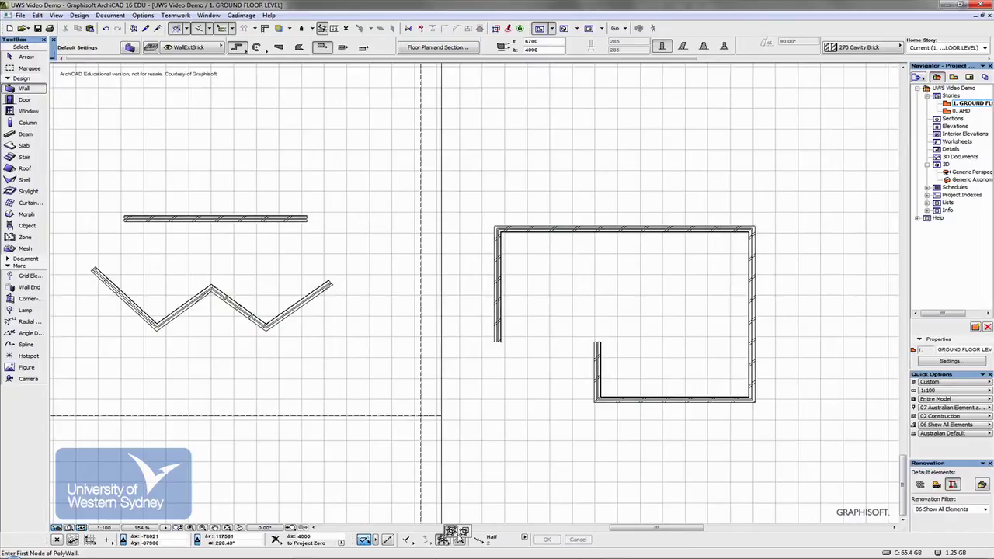
pyautogui.click(463, 532)
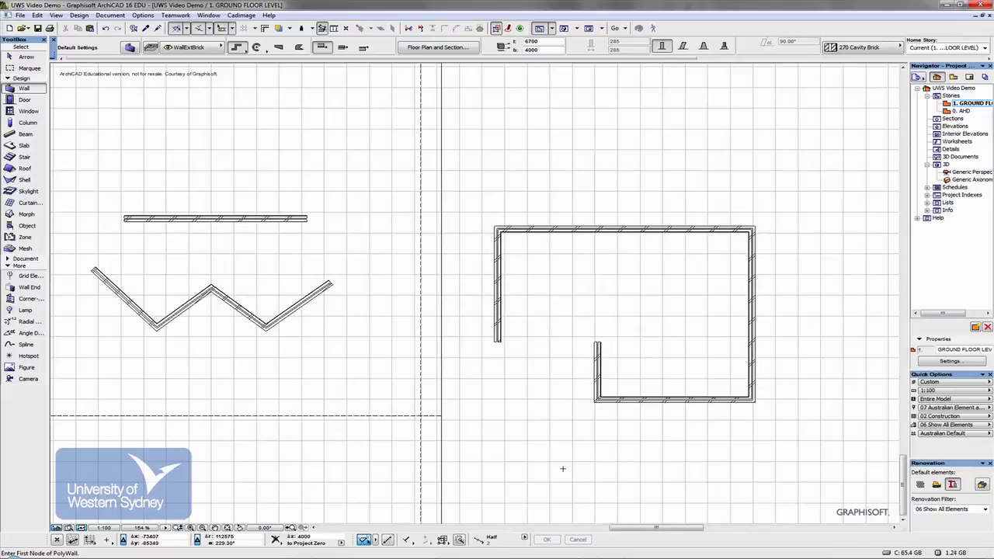
# Step: In the 3D window, stretch the front wall's bottom node down so its base sits on the slab
pyautogui.press('F3')
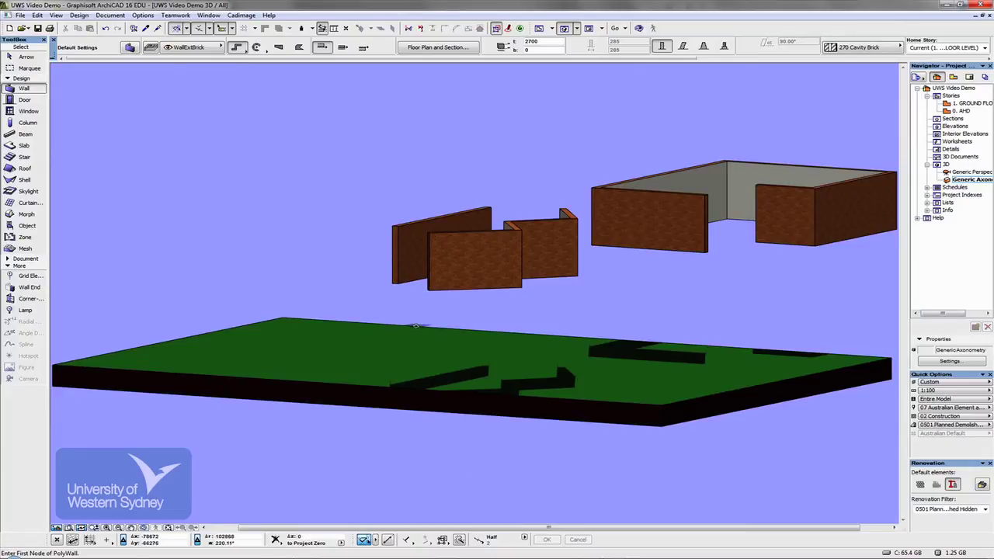
pyautogui.moveTo(372, 323)
pyautogui.keyDown('shift'); pyautogui.mouseDown(button='middle')
pyautogui.moveTo(493, 366)
pyautogui.moveTo(592, 353)
pyautogui.moveTo(489, 300)
pyautogui.moveTo(368, 355)
pyautogui.moveTo(436, 400)
pyautogui.moveTo(365, 336)
pyautogui.mouseUp(button='middle'); pyautogui.keyUp('shift')
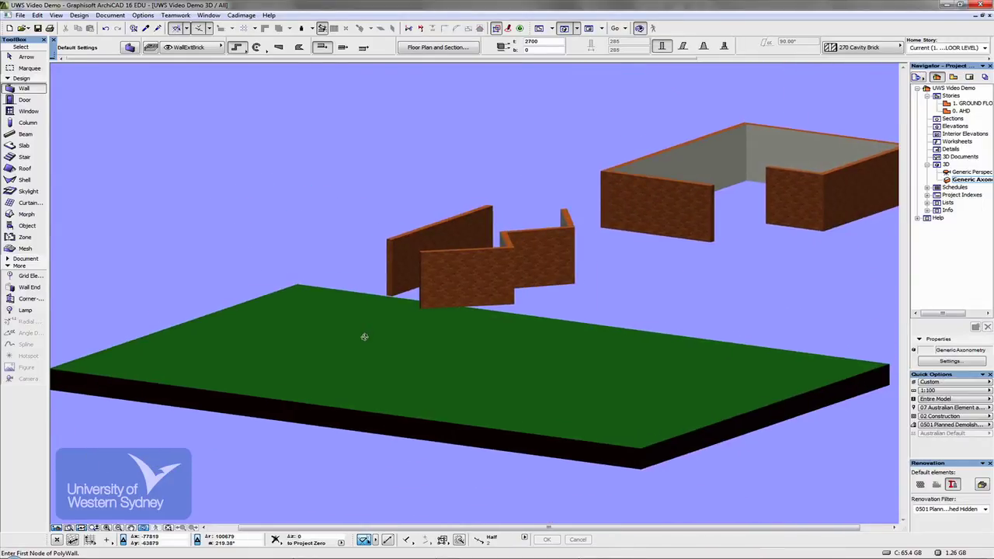
pyautogui.click(466, 297)
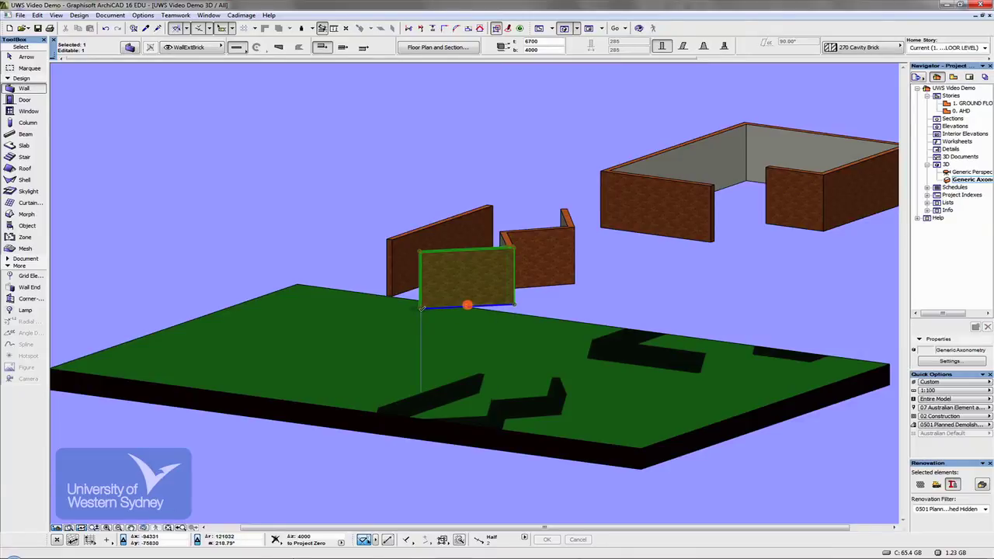
pyautogui.click(421, 308)
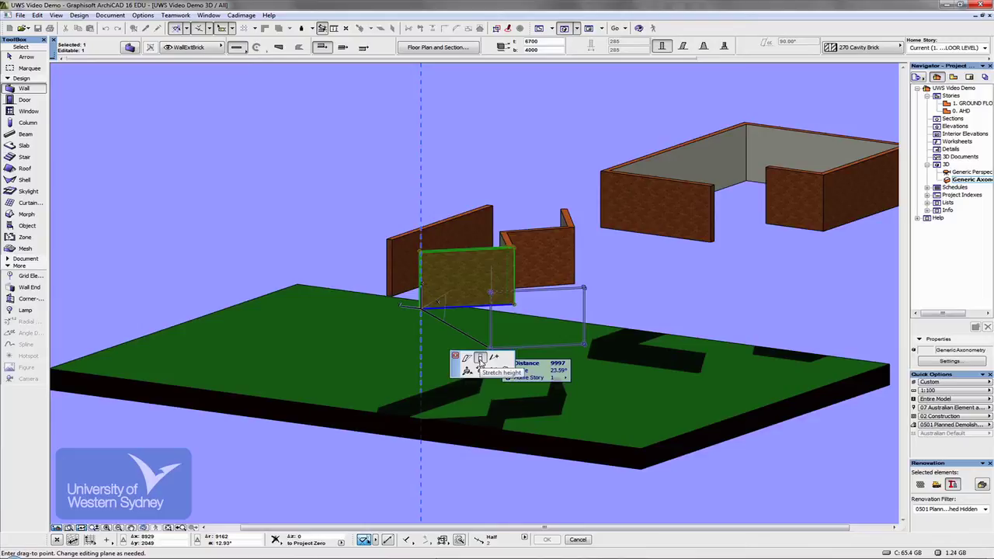
pyautogui.click(480, 307)
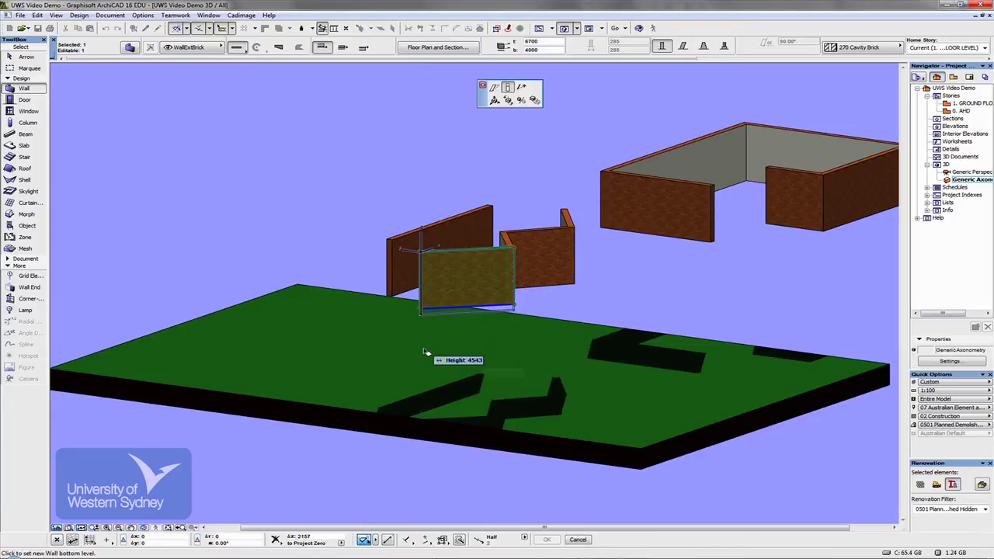
pyautogui.click(425, 350)
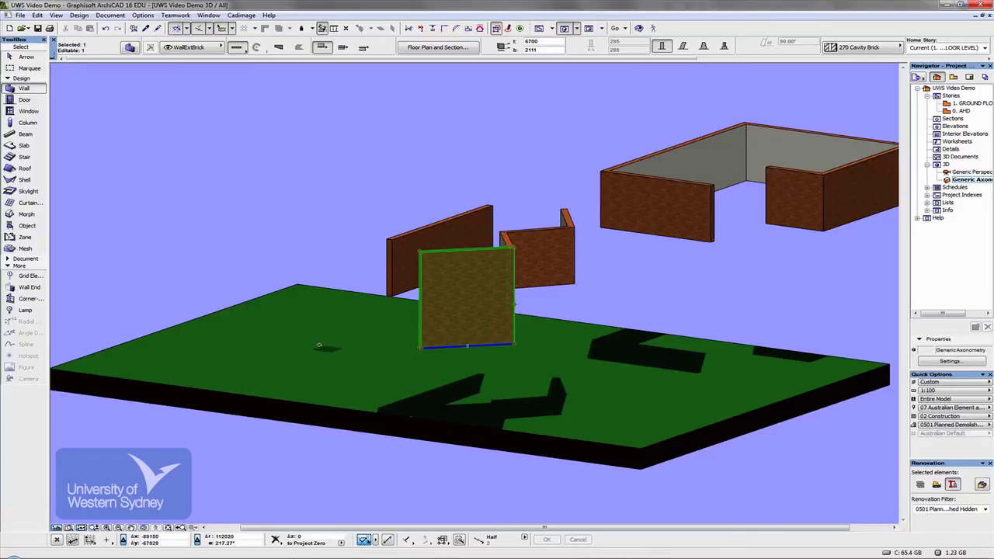
# Step: Draw a zigzag polywall on the left part of the slab in the 3D view
pyautogui.press('Escape')
pyautogui.click(257, 327)
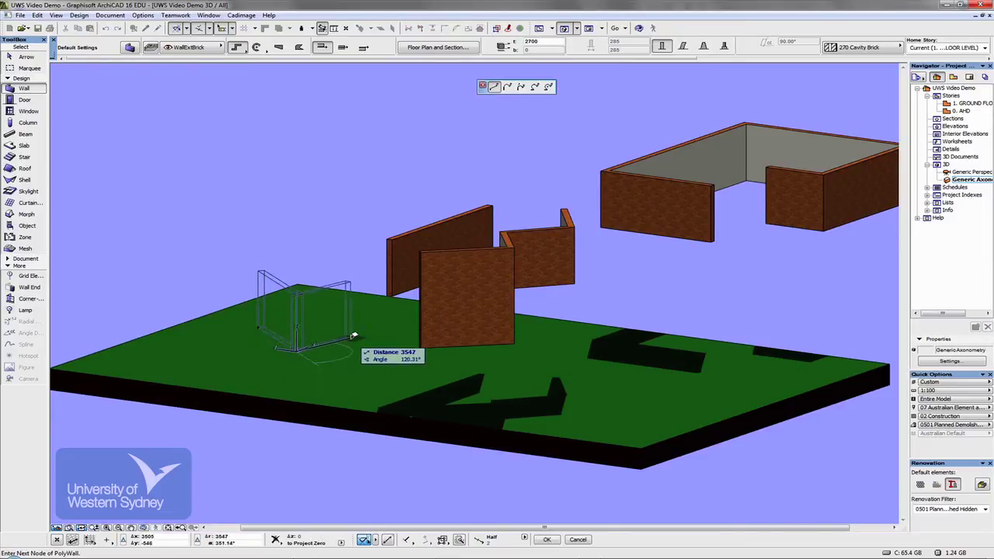
pyautogui.click(381, 366)
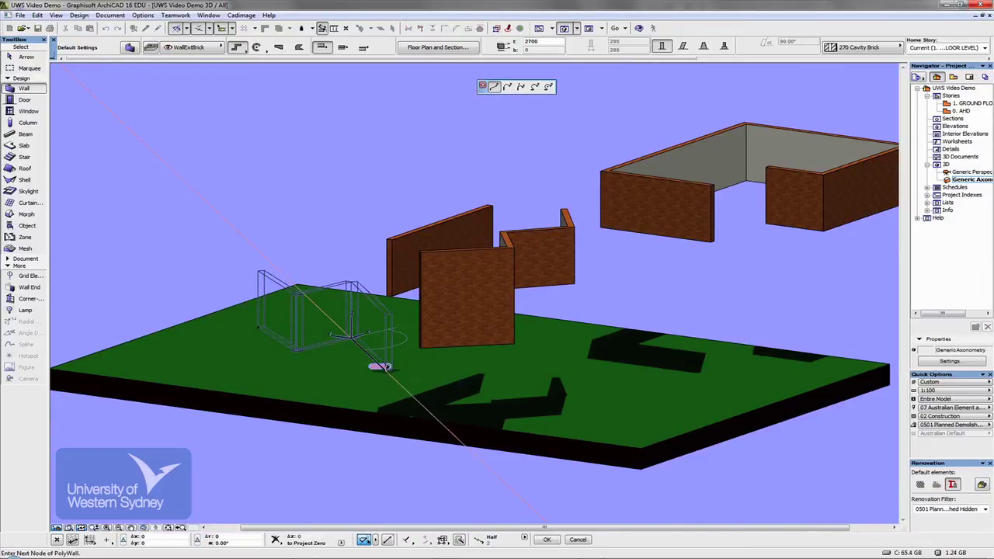
pyautogui.click(381, 366)
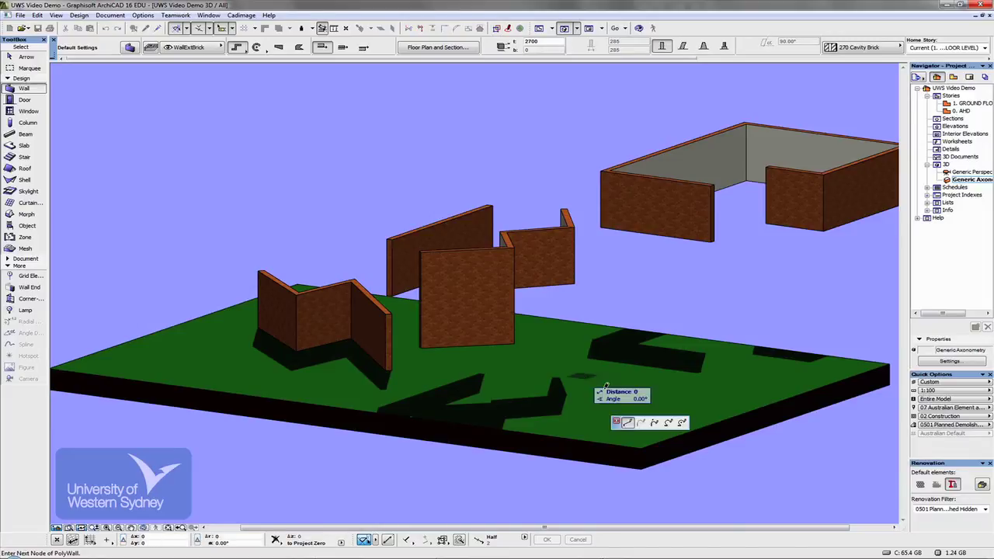
# Step: Draw a two-segment corner wall at the slab's front right
pyautogui.click(583, 374)
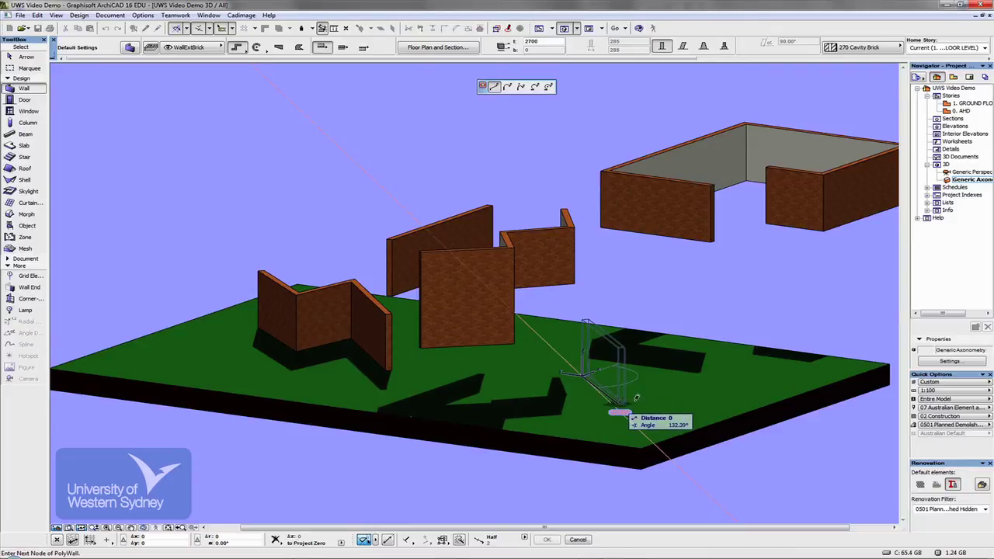
pyautogui.click(619, 401)
pyautogui.doubleClick(662, 382)
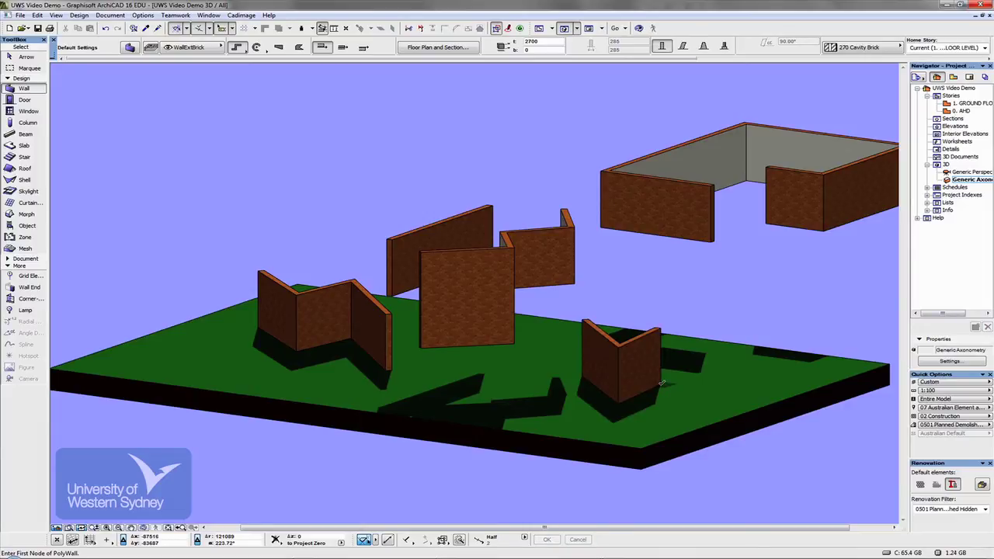
# Step: Lengthen the enclosure's near wall by stretching its endpoint outward, then return to the ground floor plan
pyautogui.keyDown('shift'); pyautogui.click(713, 242); pyautogui.keyUp('shift')
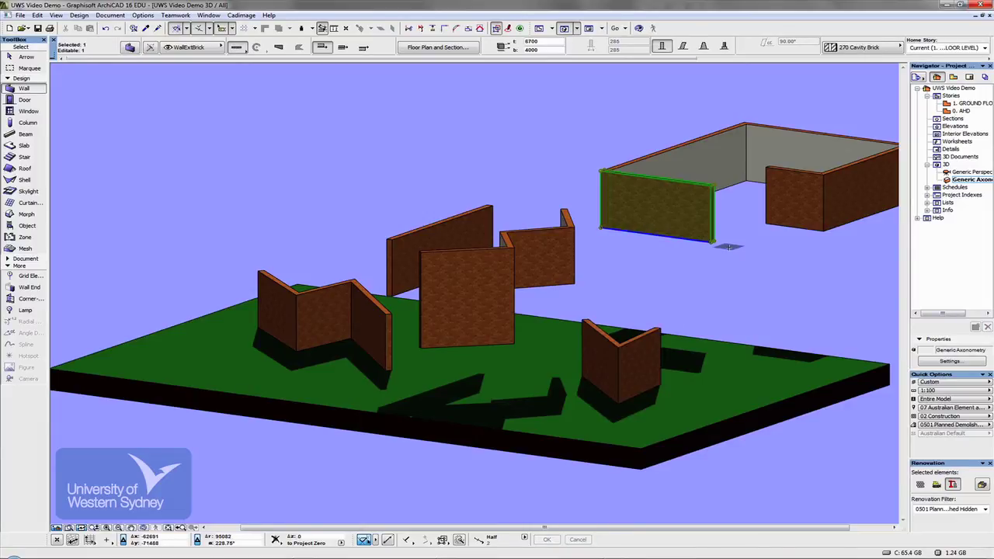
pyautogui.click(712, 240)
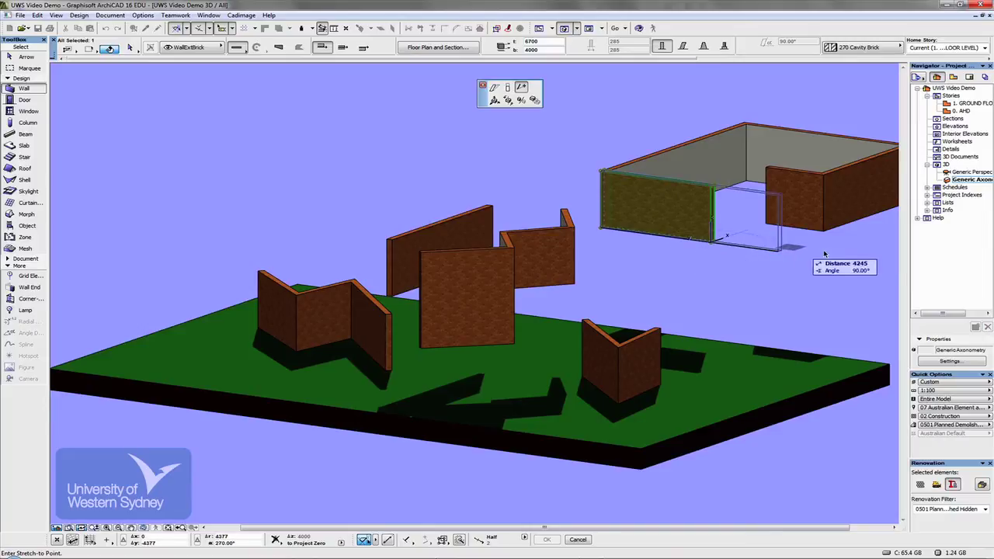
pyautogui.click(752, 248)
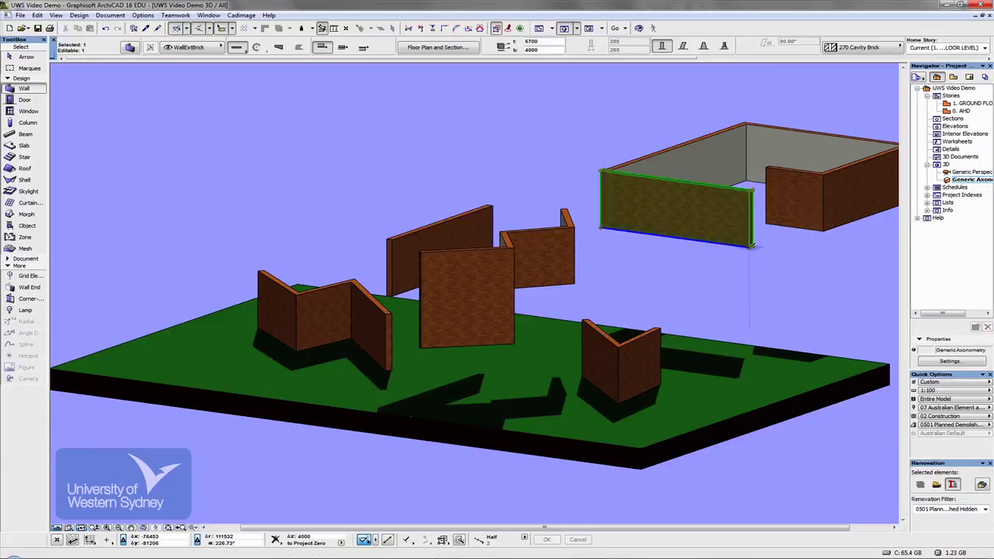
pyautogui.click(752, 247)
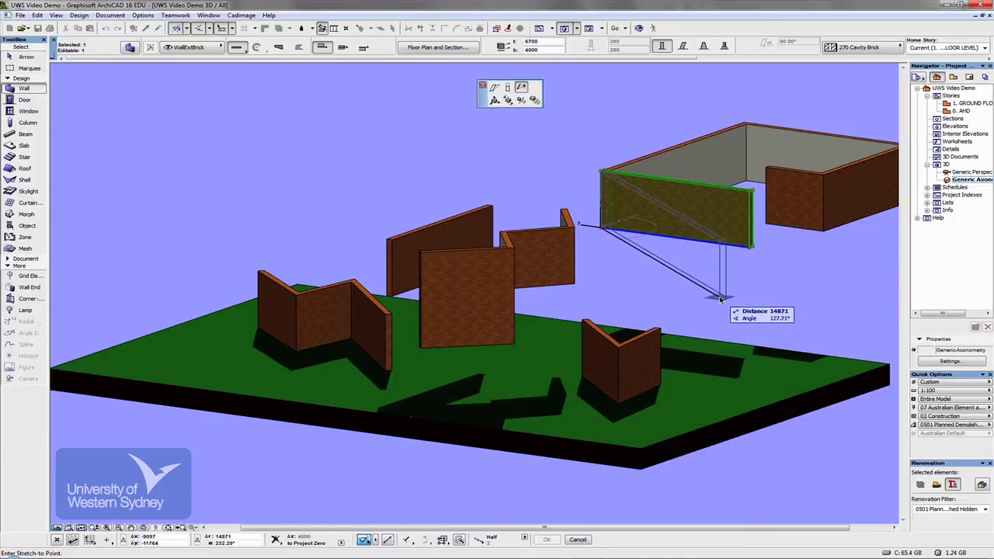
pyautogui.press('Escape')
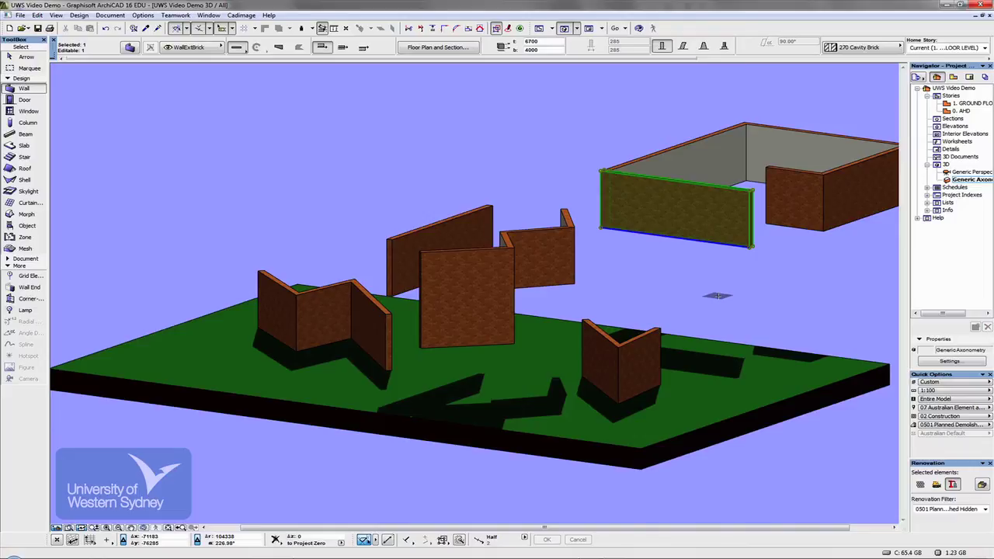
pyautogui.press('F2')
# Step: Place the first corner of a new polywall in empty plan space left of the existing walls
pyautogui.scroll(-3, 629, 215)
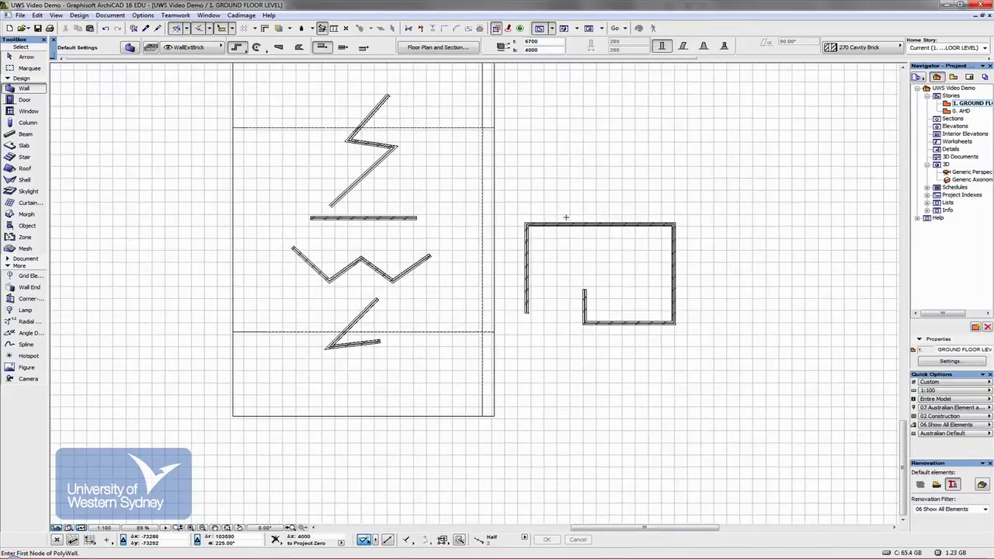
pyautogui.moveTo(329, 236); pyautogui.dragTo(643, 275, button='middle')
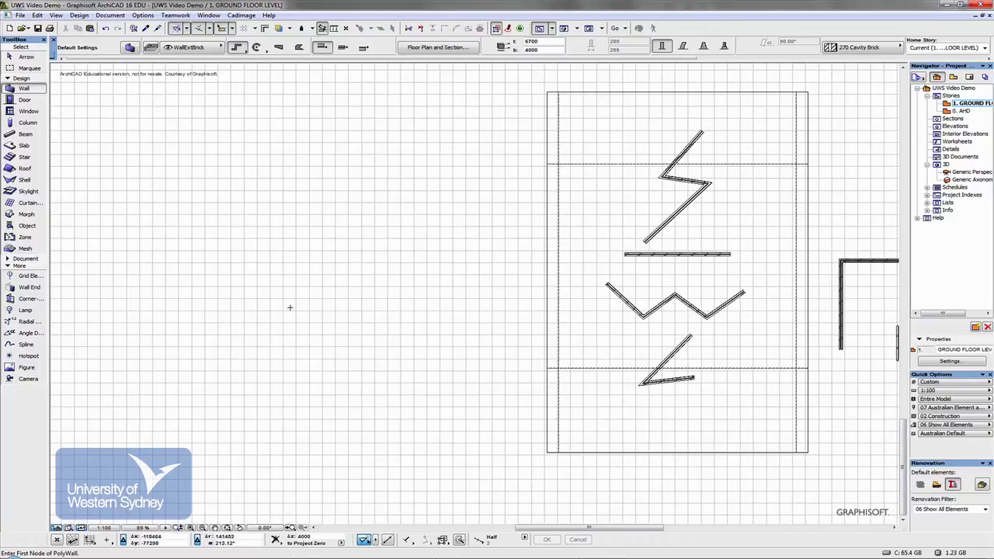
pyautogui.click(272, 245)
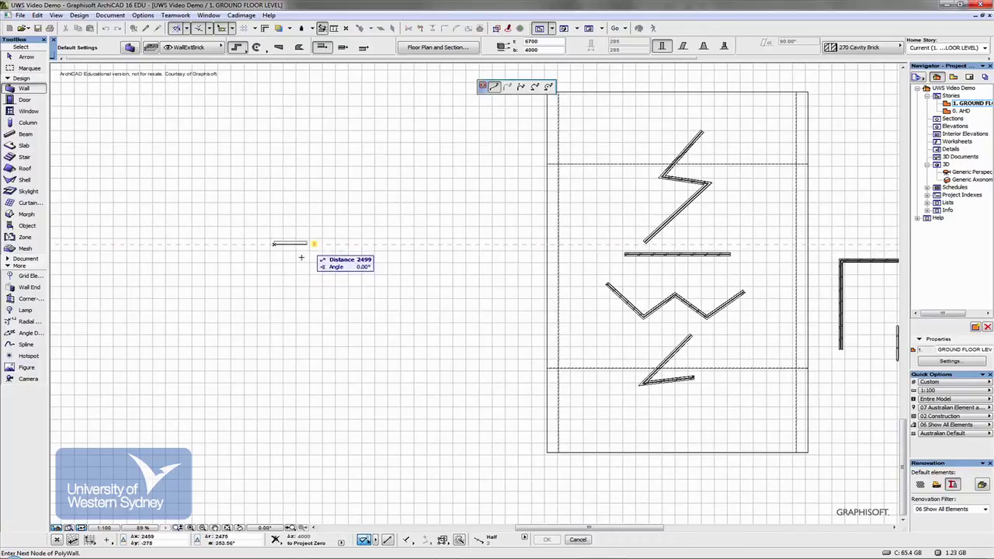
pyautogui.scroll(5, 271, 267)
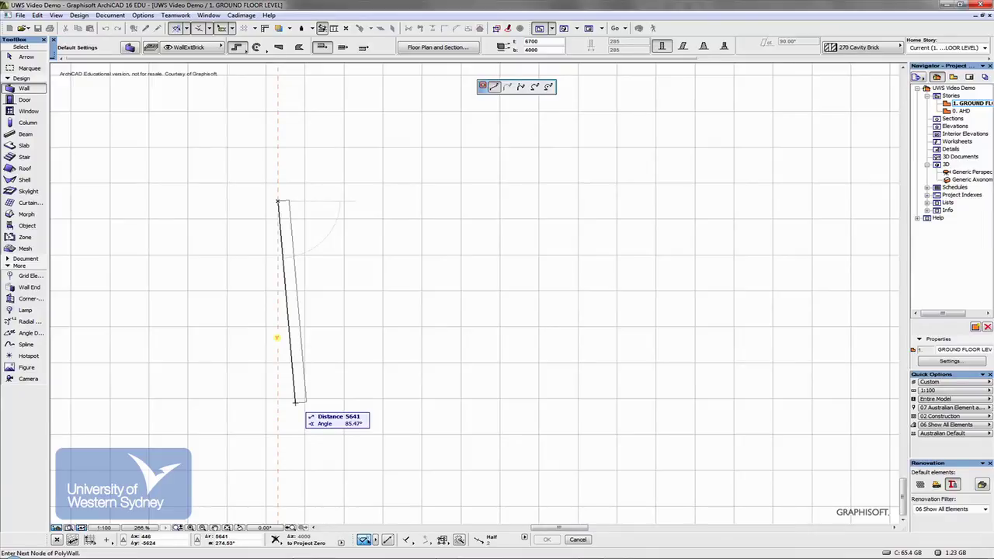
# Step: Draw the first three wall segments with typed lengths 3000, 2000 and 4000
pyautogui.press('shift')
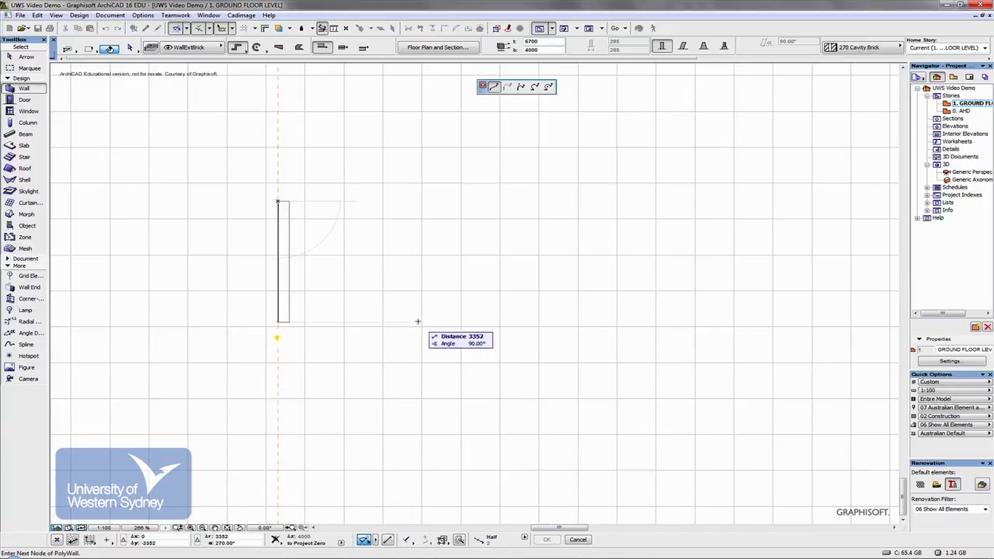
pyautogui.press('Tab')
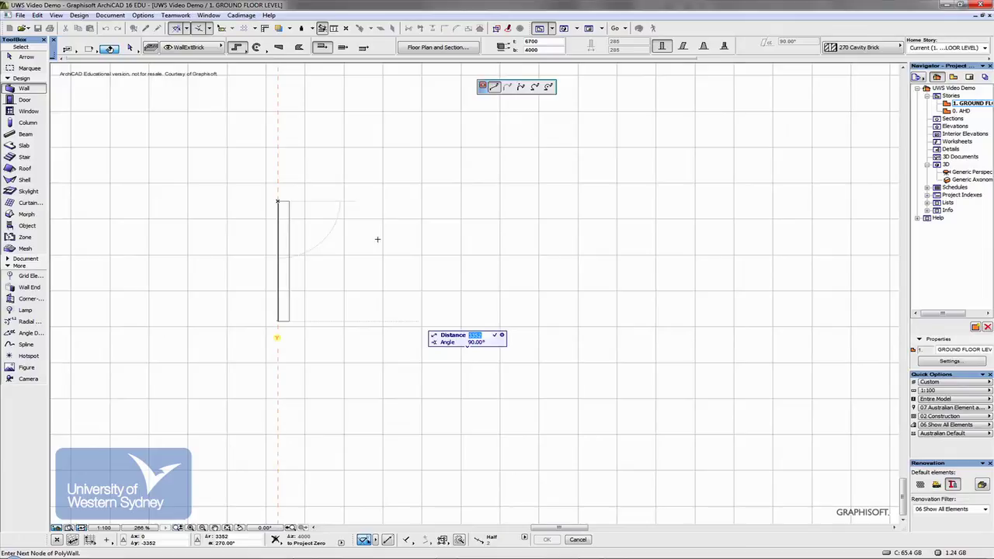
pyautogui.write('3000')
pyautogui.press('Return')
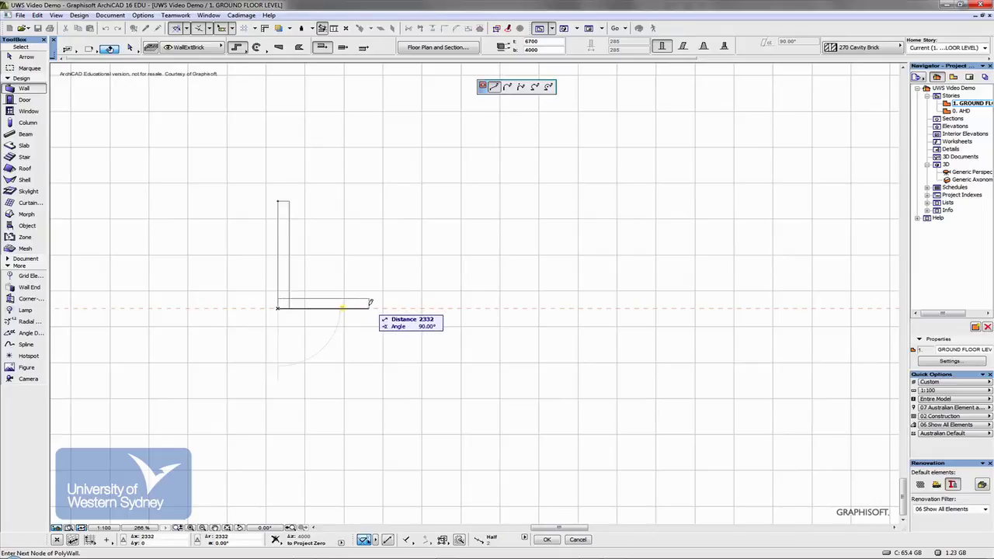
pyautogui.press('Tab')
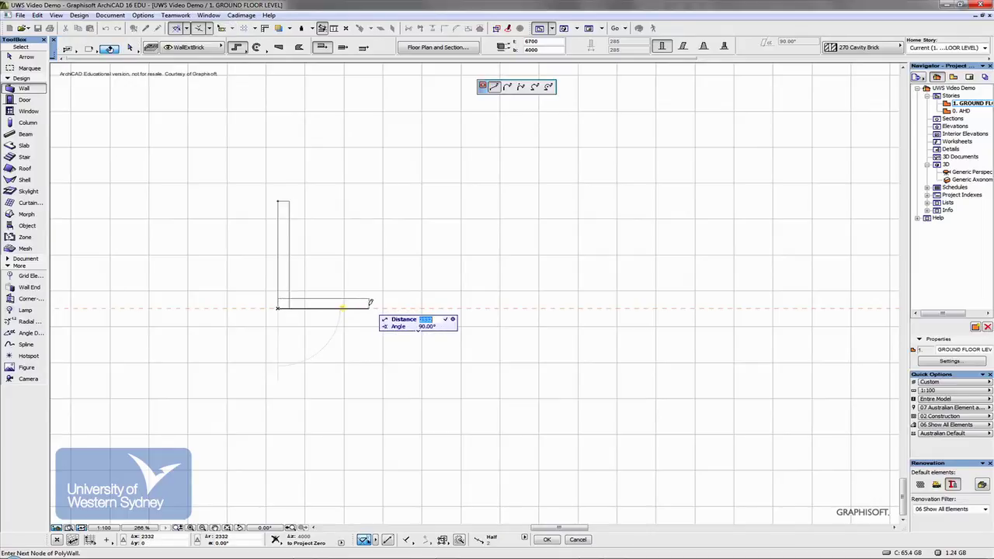
pyautogui.write('2000')
pyautogui.press('Return')
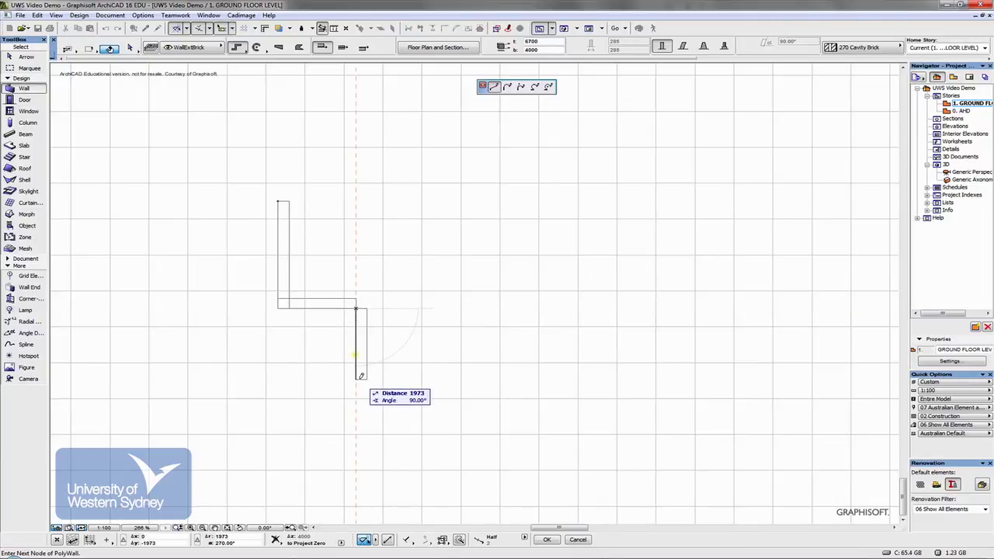
pyautogui.press('Tab')
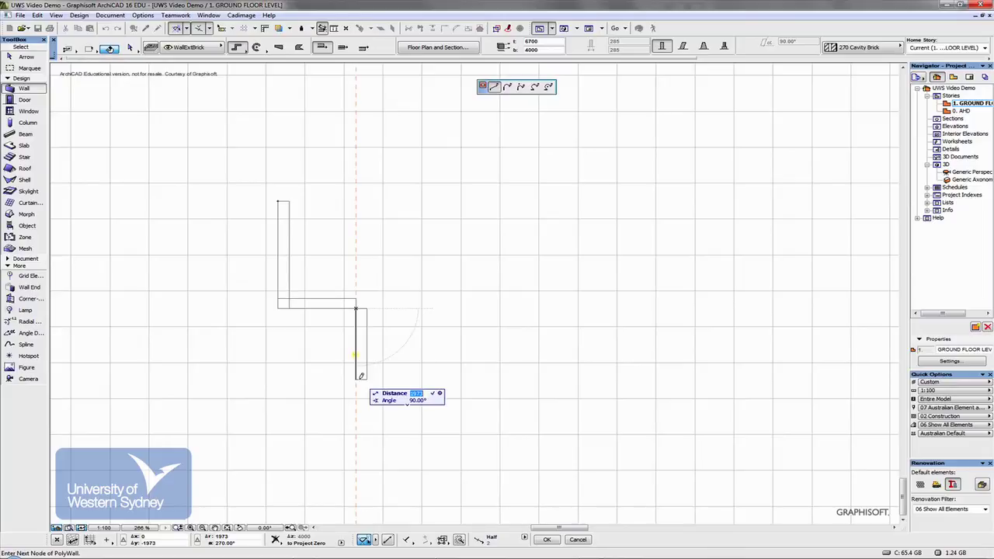
pyautogui.write('4000')
pyautogui.press('Return')
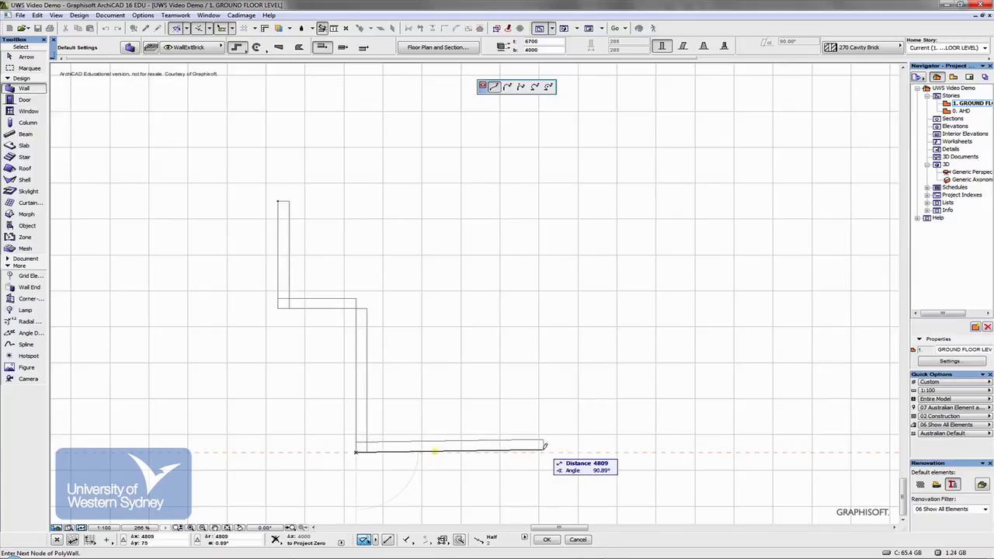
# Step: Add the bottom wall and the 7000 right-hand wall, closing the outline at its first corner
pyautogui.press('shift')
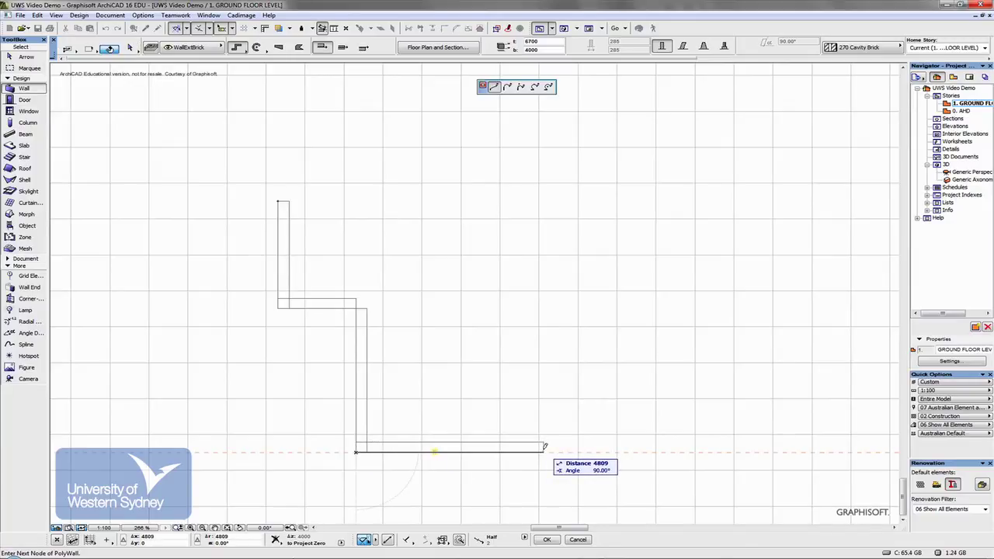
pyautogui.click(544, 448)
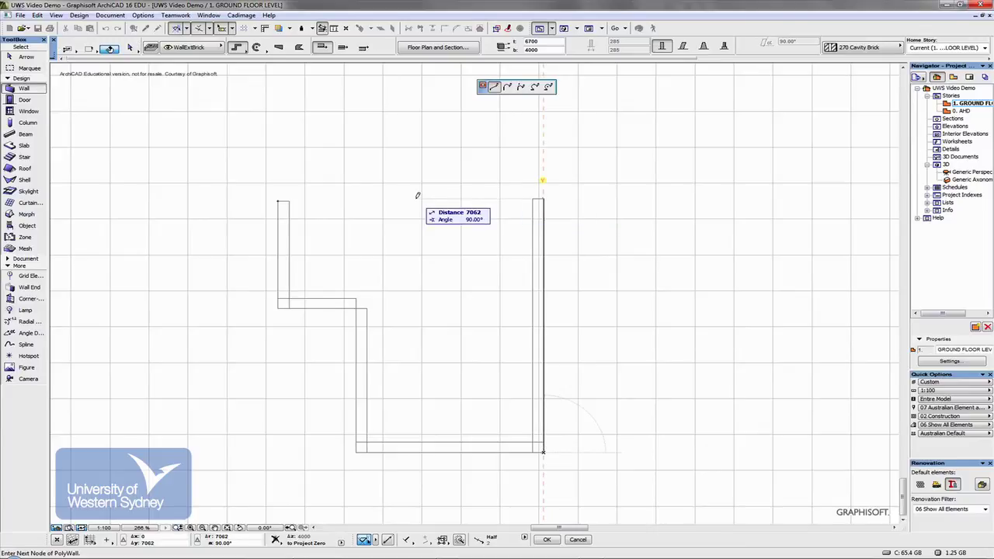
pyautogui.click(280, 199)
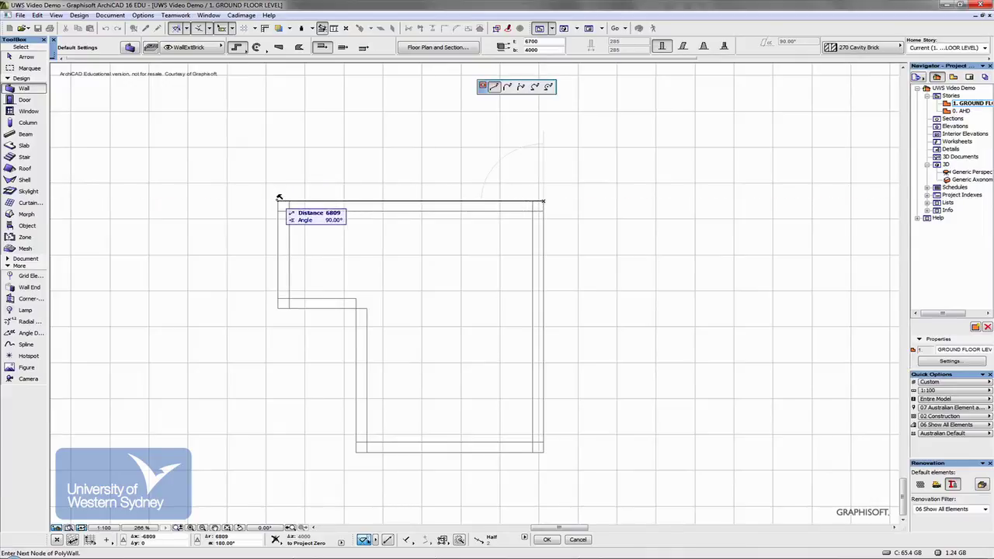
pyautogui.click(281, 199)
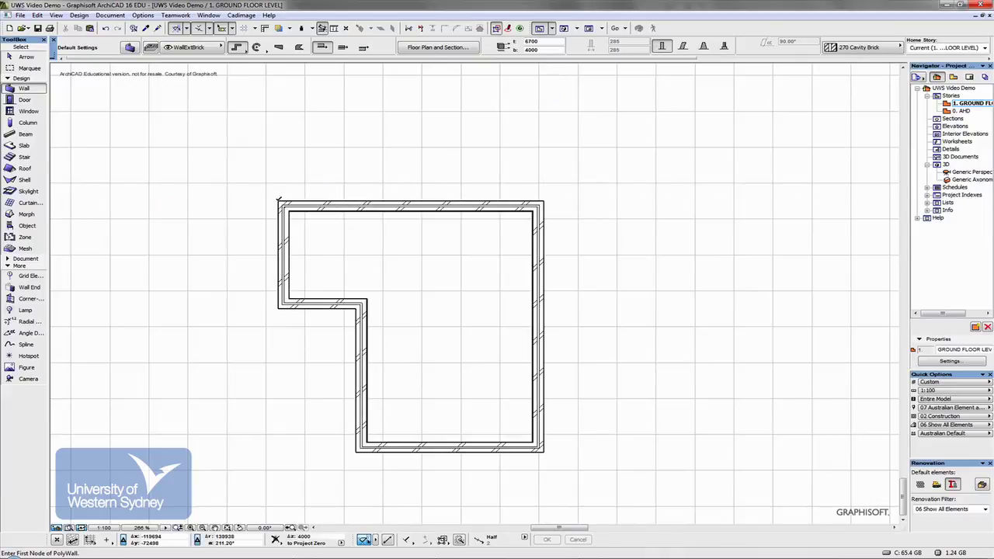
# Step: Draw a two-segment corner wall, running down then right, beside the closed outline
pyautogui.moveTo(565, 216); pyautogui.dragTo(415, 199, button='middle')
pyautogui.click(480, 201)
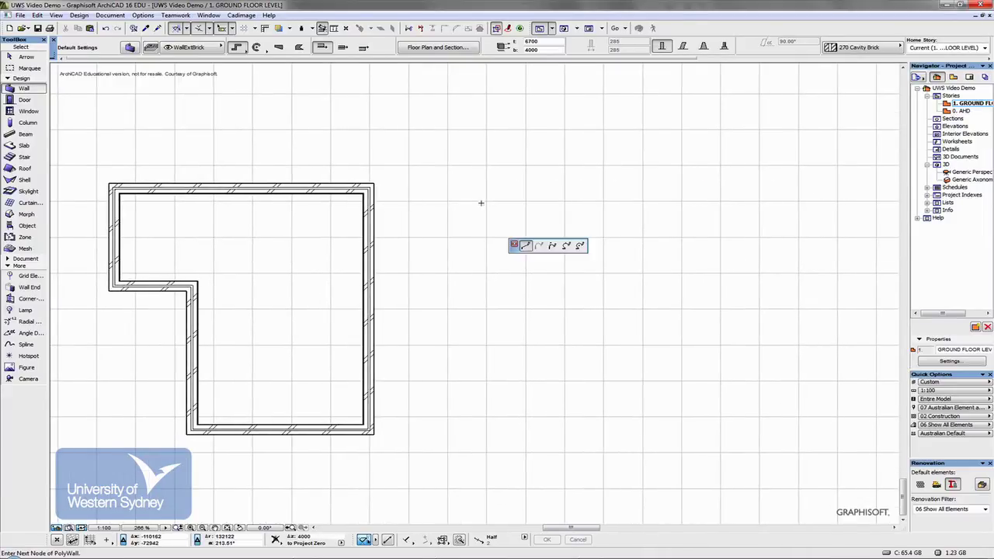
pyautogui.click(480, 305)
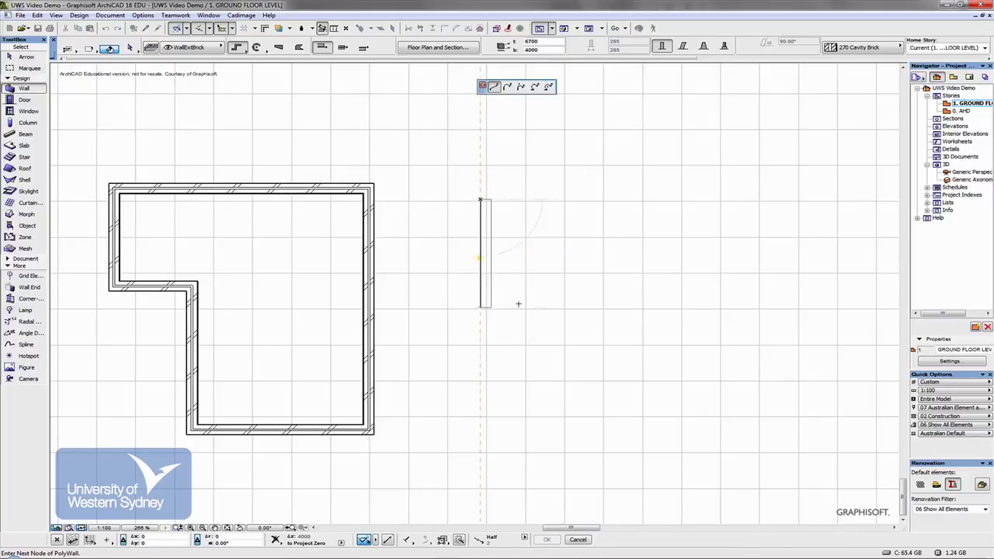
pyautogui.doubleClick(583, 304)
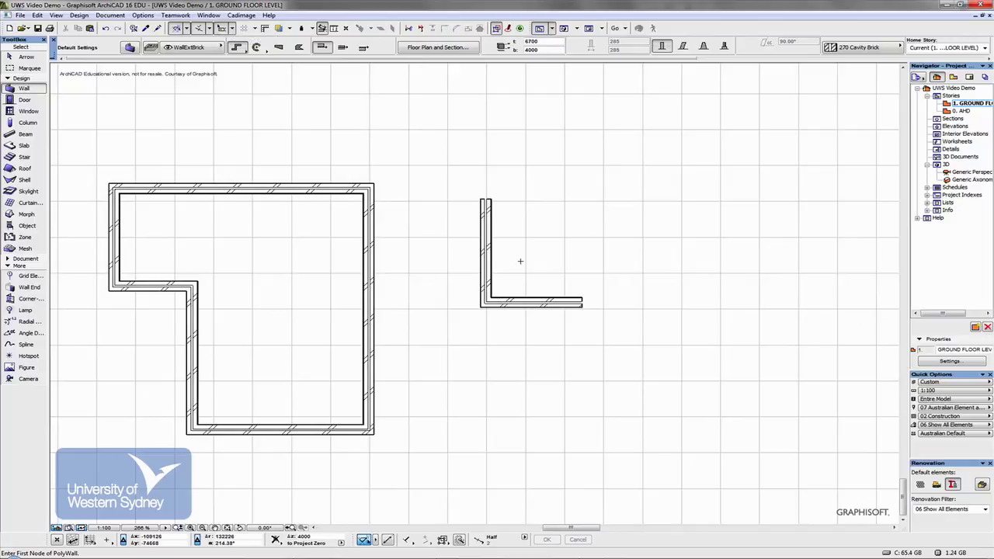
# Step: Restart the new wall from a fresh first corner and turn on the Tracker readout
pyautogui.click(675, 233)
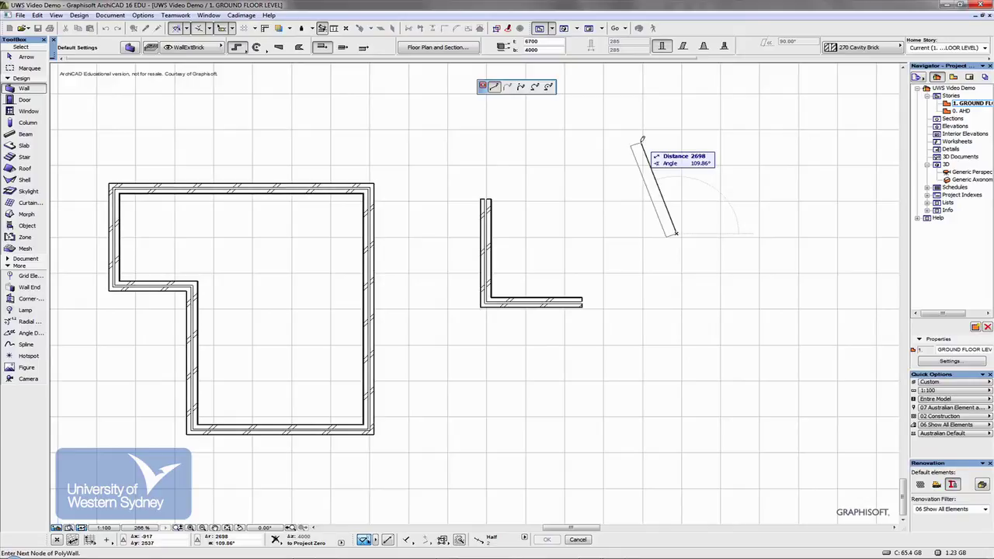
pyautogui.press('Escape')
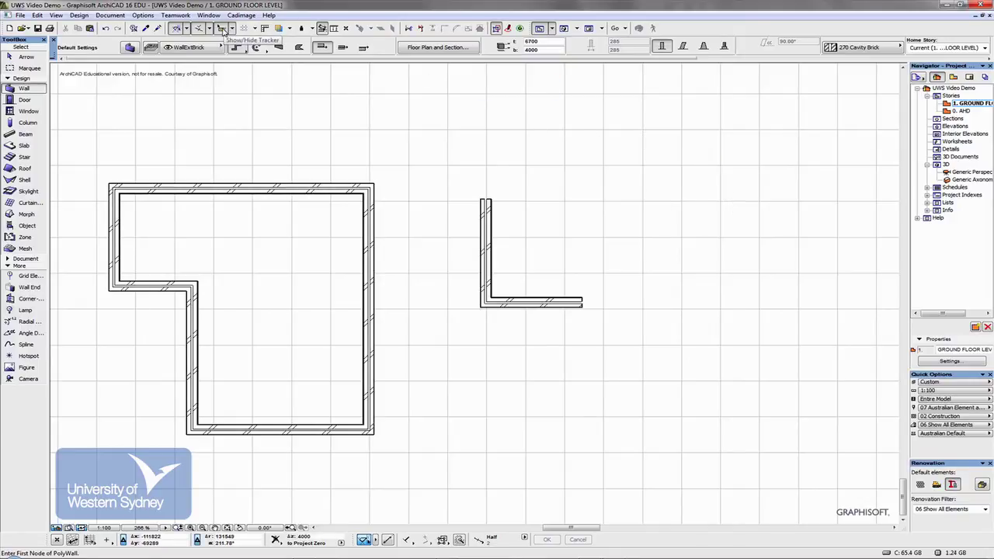
pyautogui.click(560, 166)
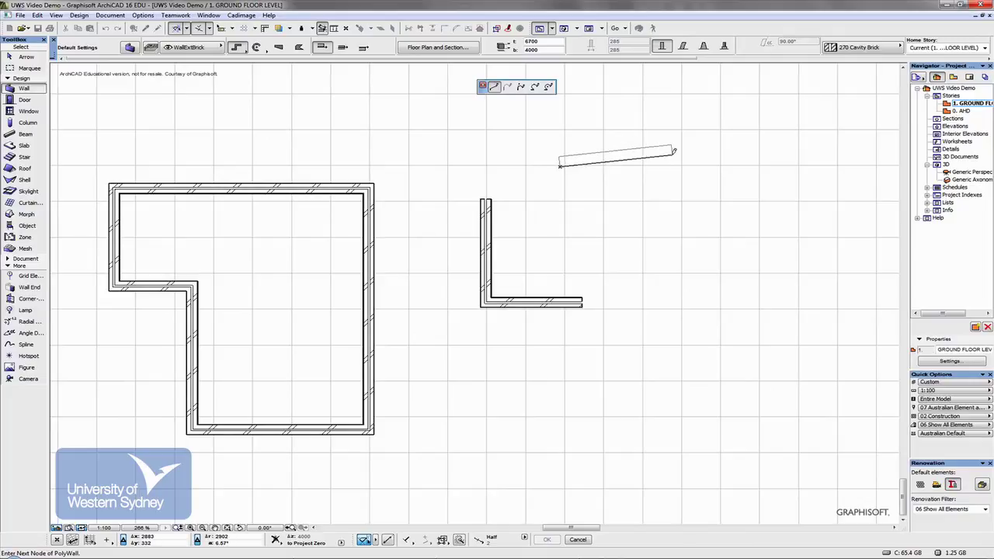
pyautogui.click(222, 29)
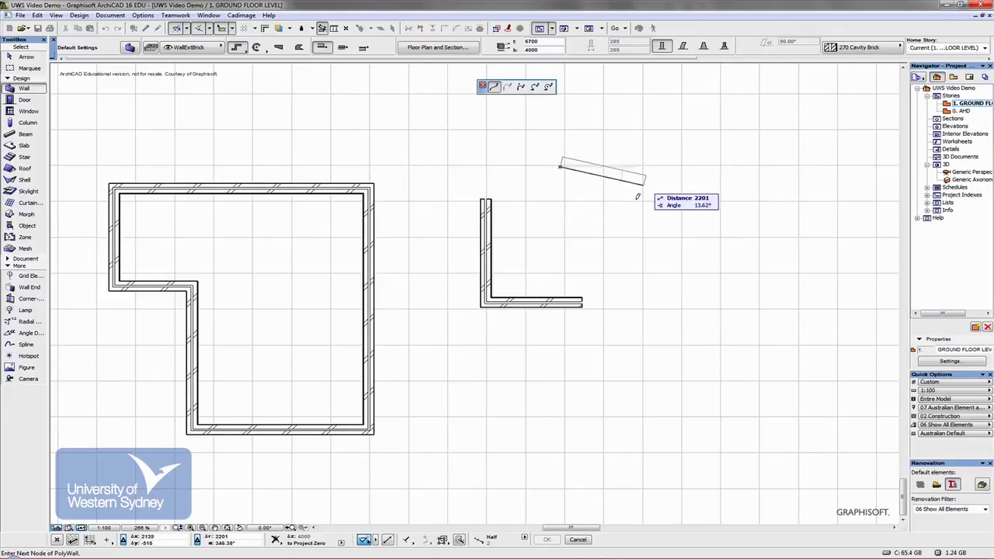